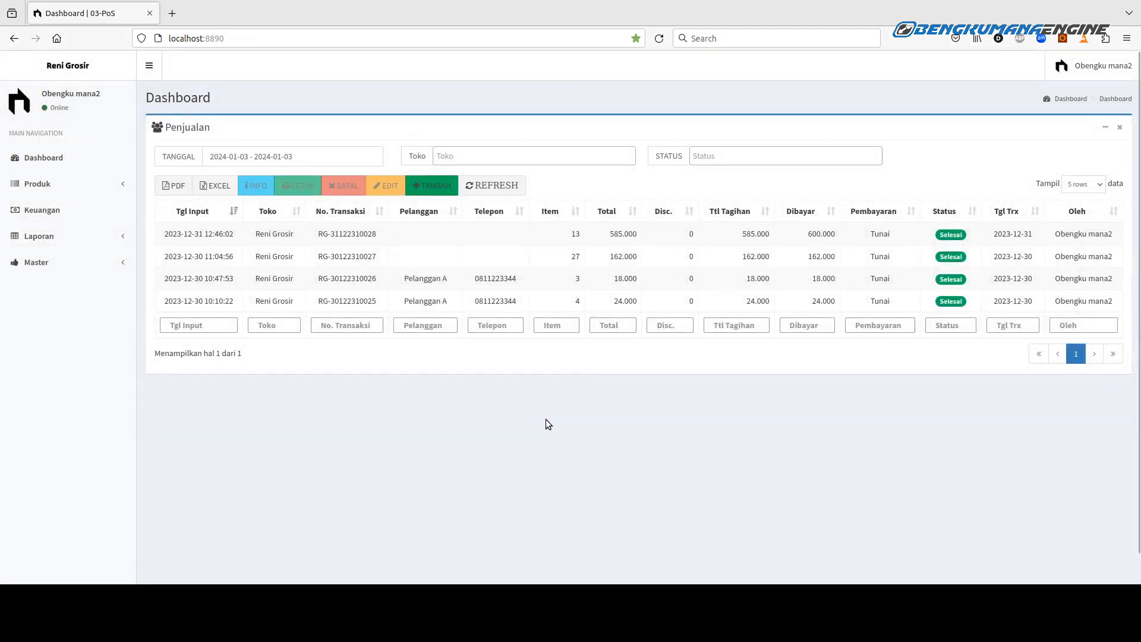
Open the product list (Daftar Produk) and log out of the account
{"action": "left_click", "coordinate": [89, 185]}
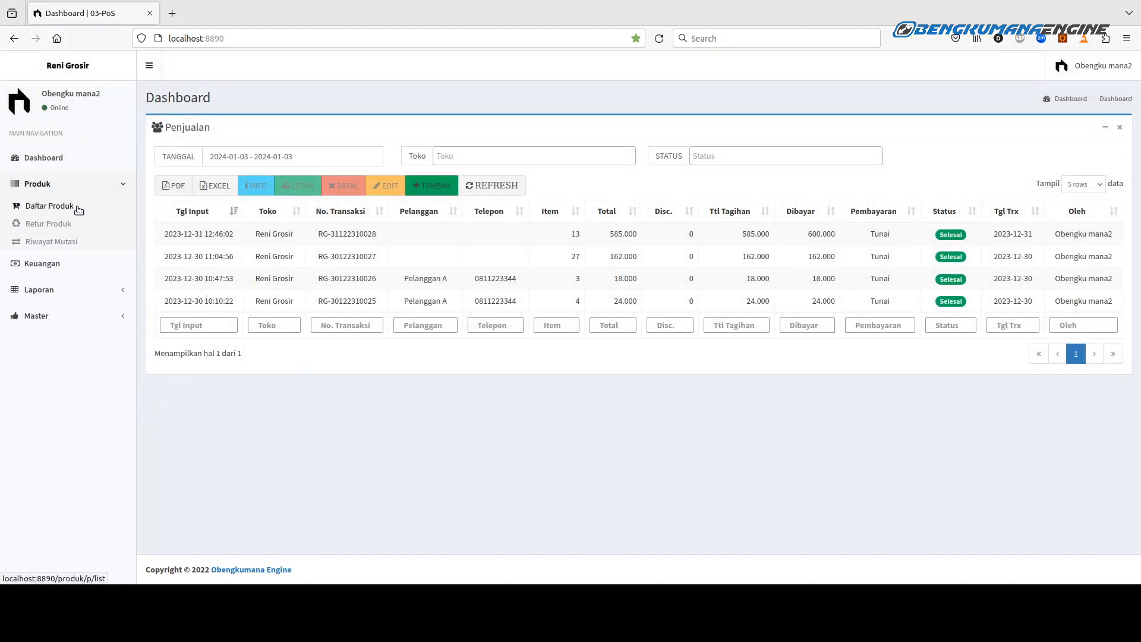
{"action": "left_click", "coordinate": [78, 208]}
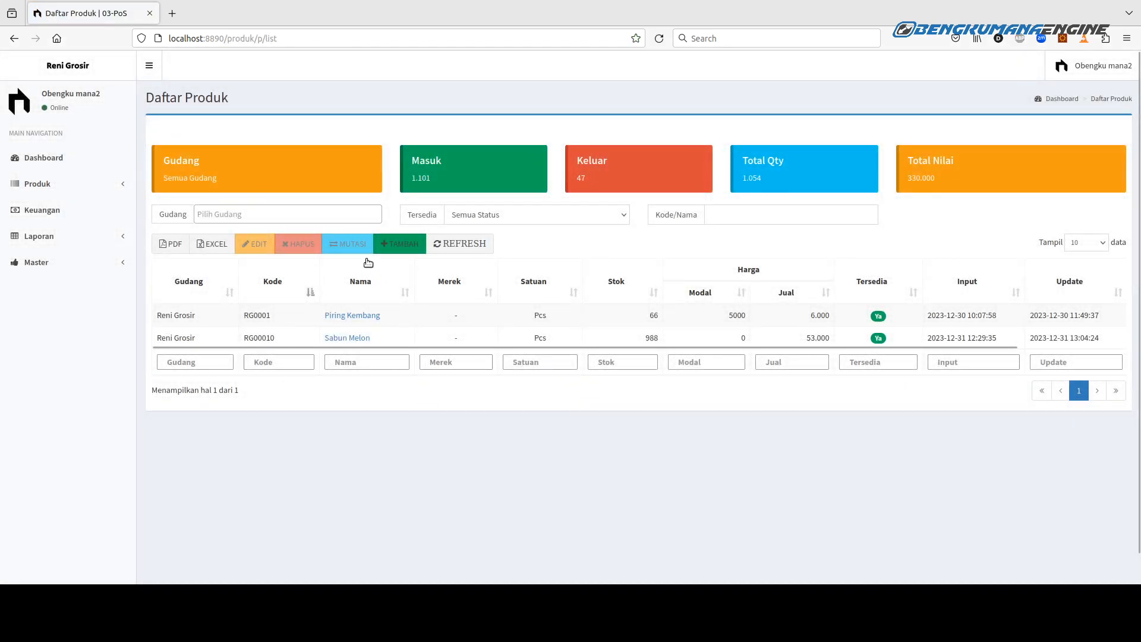
{"action": "left_click", "coordinate": [1102, 66]}
{"action": "left_click", "coordinate": [1106, 200]}
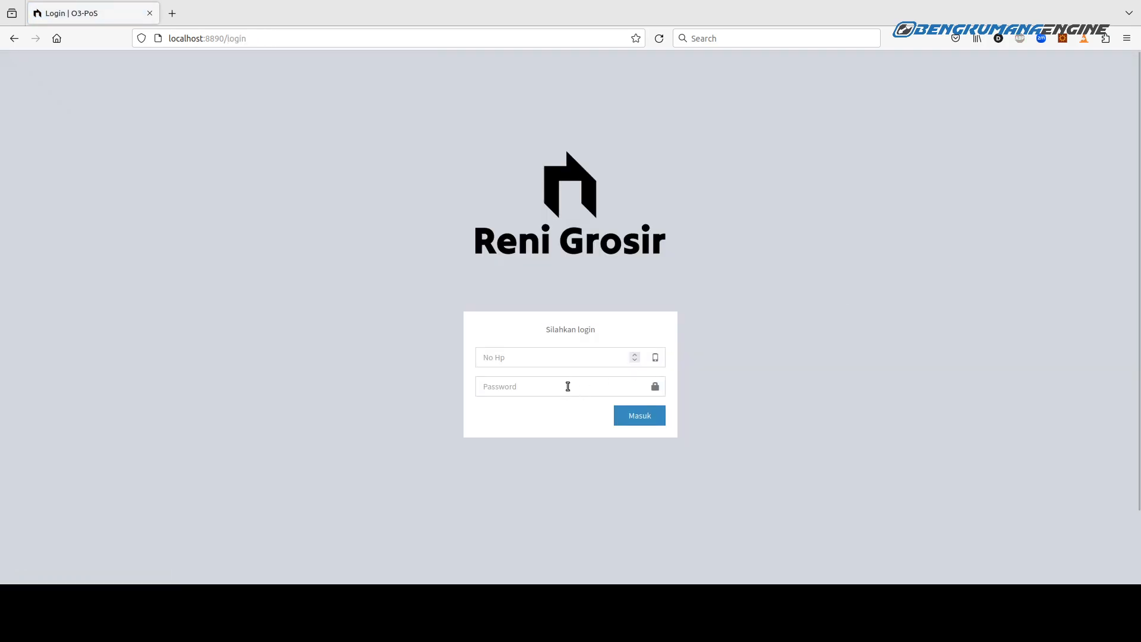
Log in with the account's phone number and password
{"action": "left_click", "coordinate": [572, 362]}
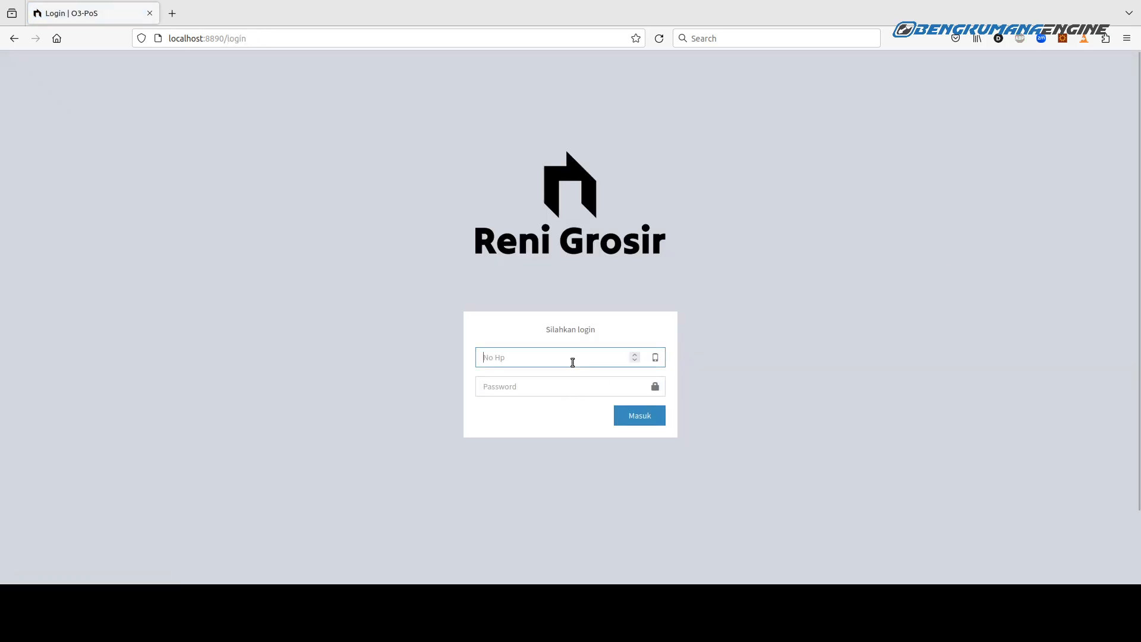
{"action": "left_click", "coordinate": [564, 382]}
{"action": "left_click", "coordinate": [635, 420]}
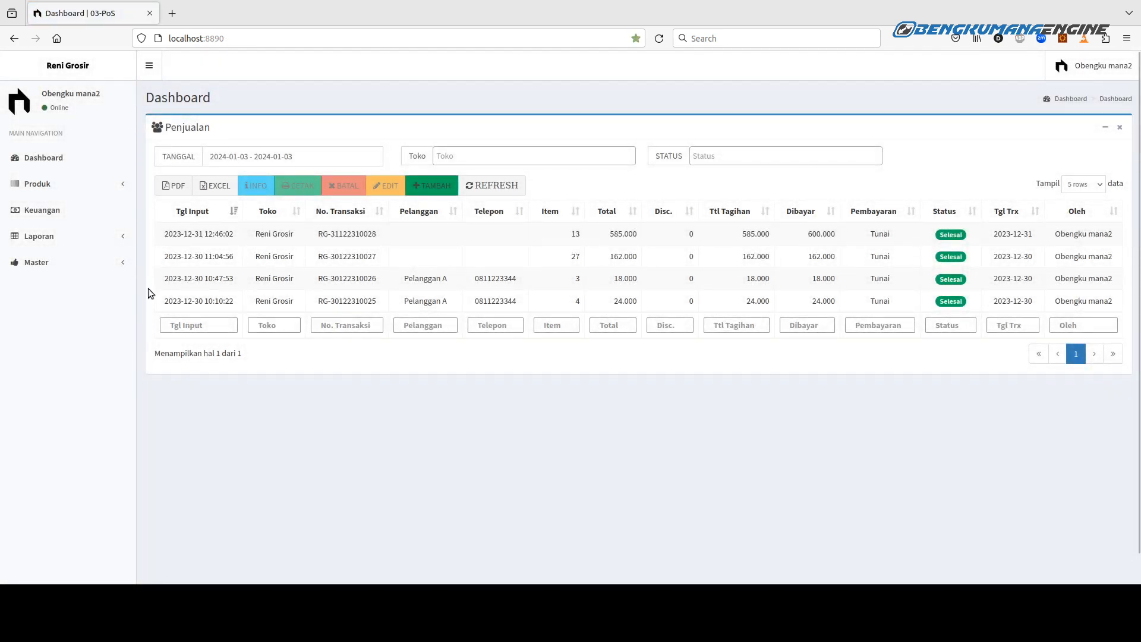
From the product list, start a new product named "Panci Gagang kotak" with Pcs as the unit
{"action": "left_click", "coordinate": [65, 184]}
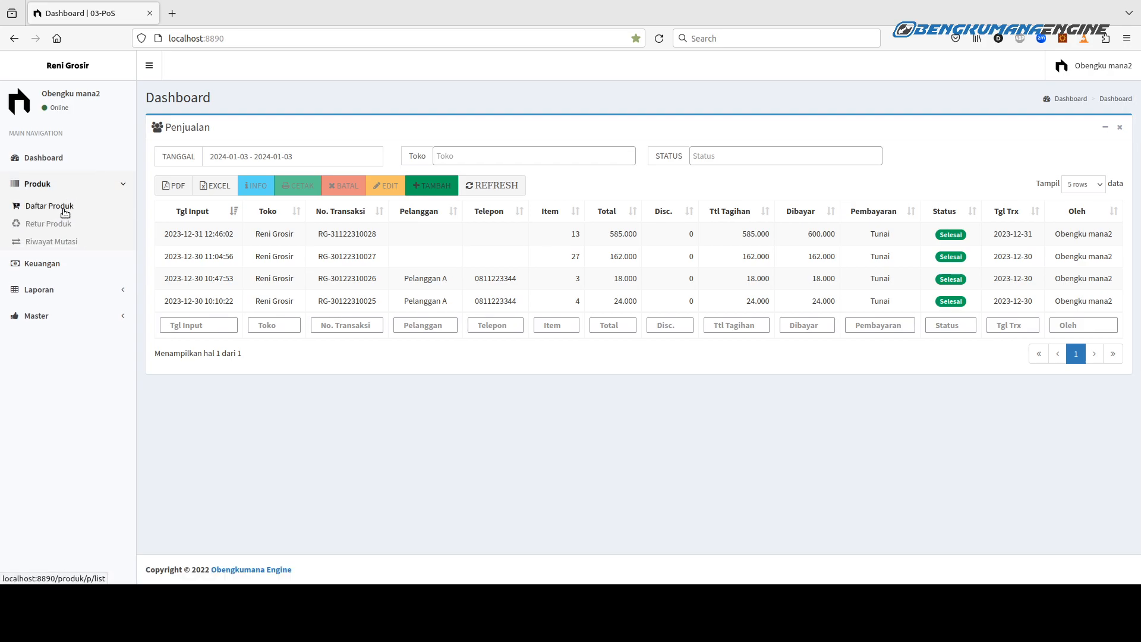
{"action": "left_click", "coordinate": [65, 209]}
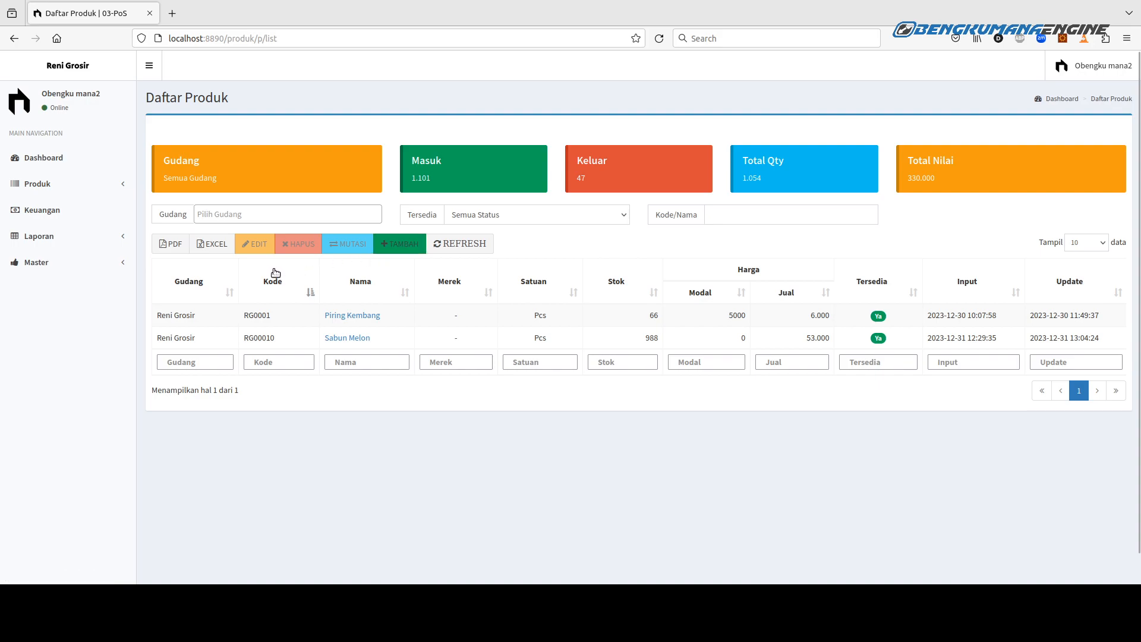
{"action": "left_click", "coordinate": [403, 245]}
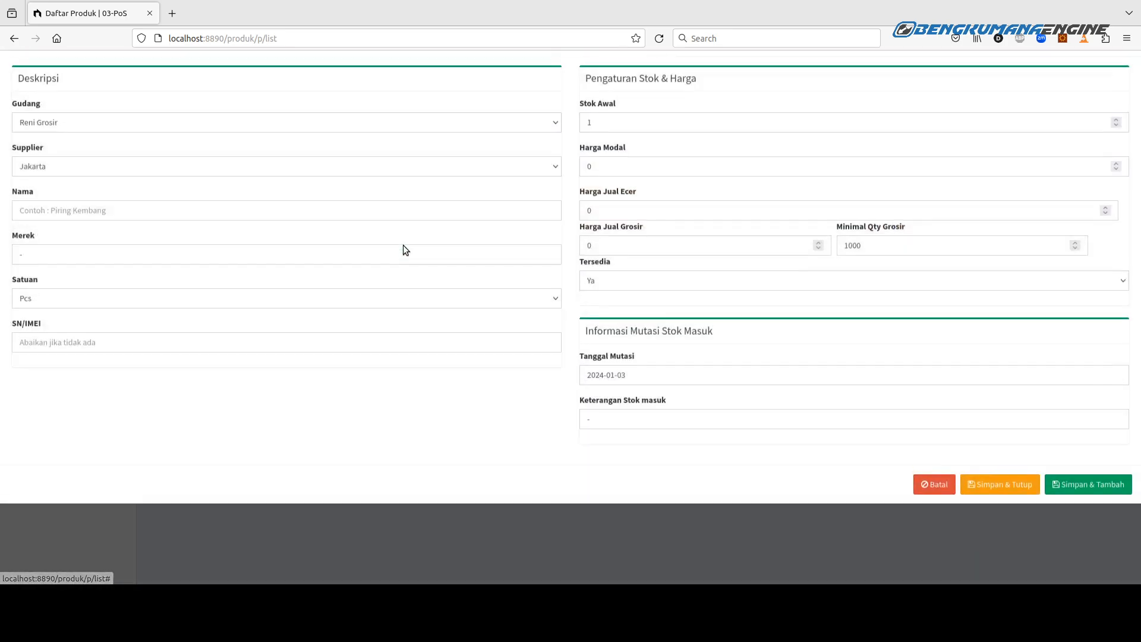
{"action": "left_click", "coordinate": [108, 238]}
{"action": "type", "text": "P"}
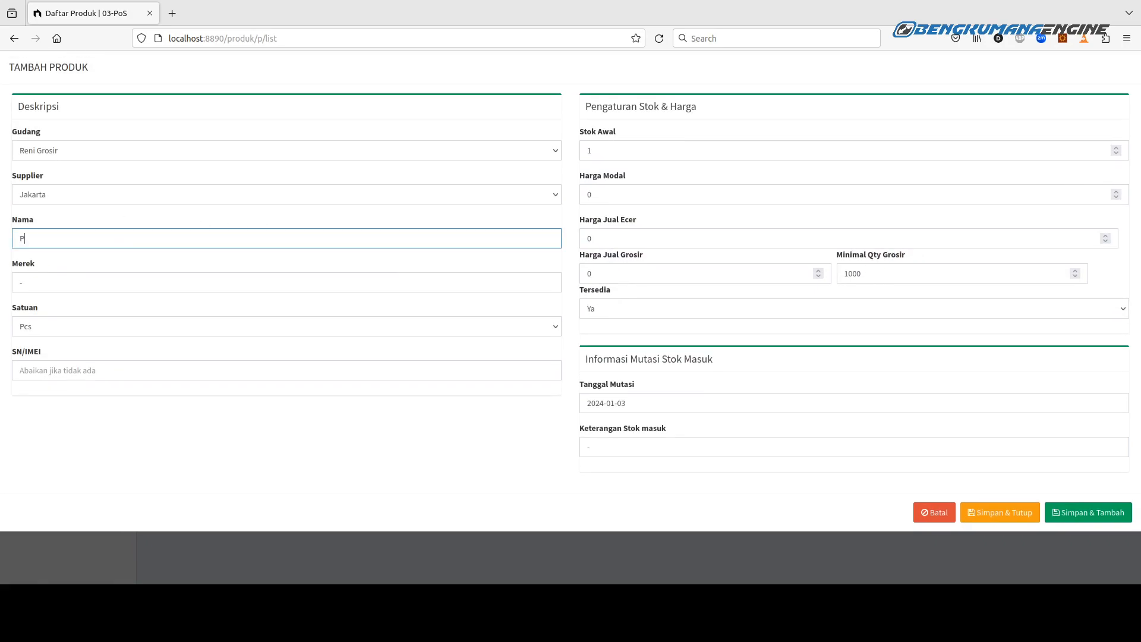
{"action": "type", "text": "anci Gagang kotak"}
{"action": "left_click", "coordinate": [111, 325]}
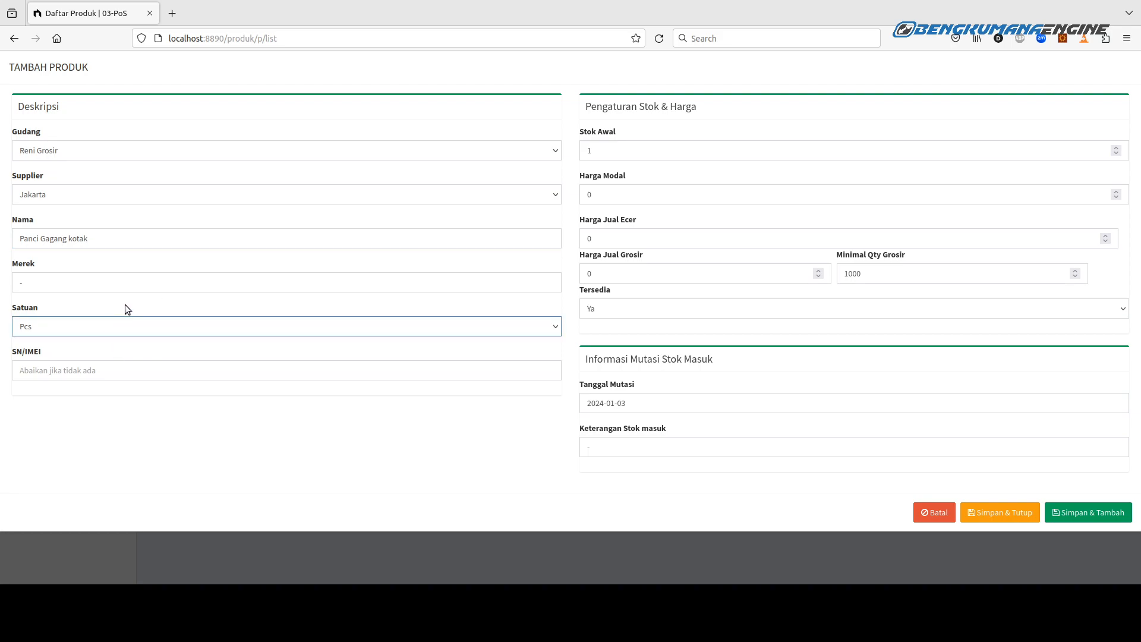
Set the new product's initial stock to 100, retail price to 25000, wholesale price to 2200 and minimum wholesale quantity to 12
{"action": "left_click", "coordinate": [672, 156]}
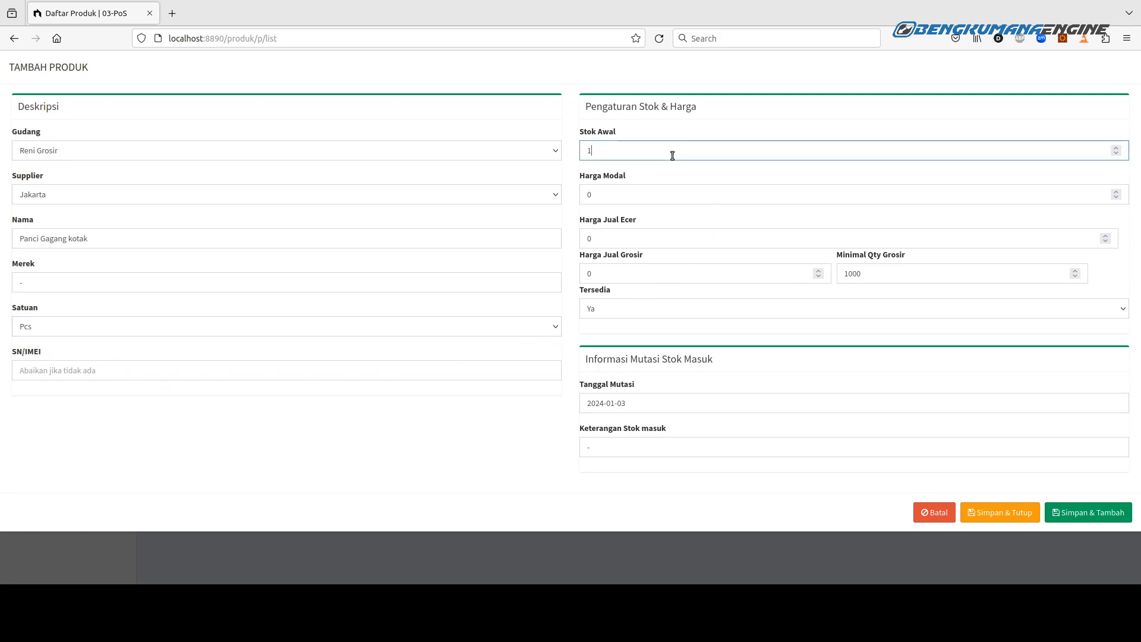
{"action": "type", "text": "100"}
{"action": "key", "text": "Tab"}
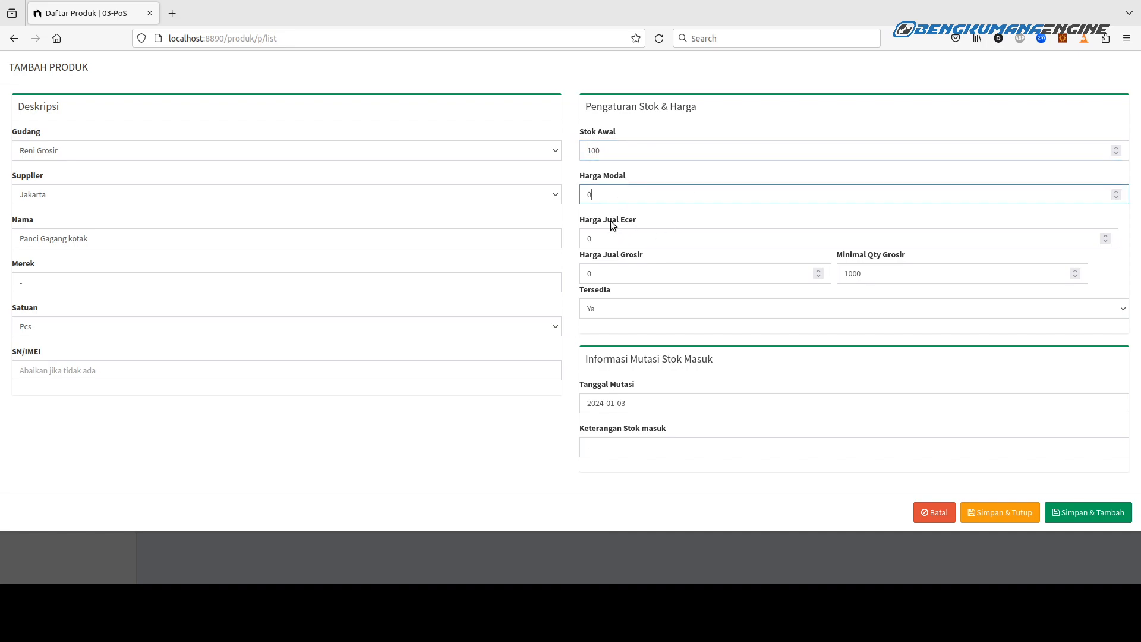
{"action": "key", "text": "Tab"}
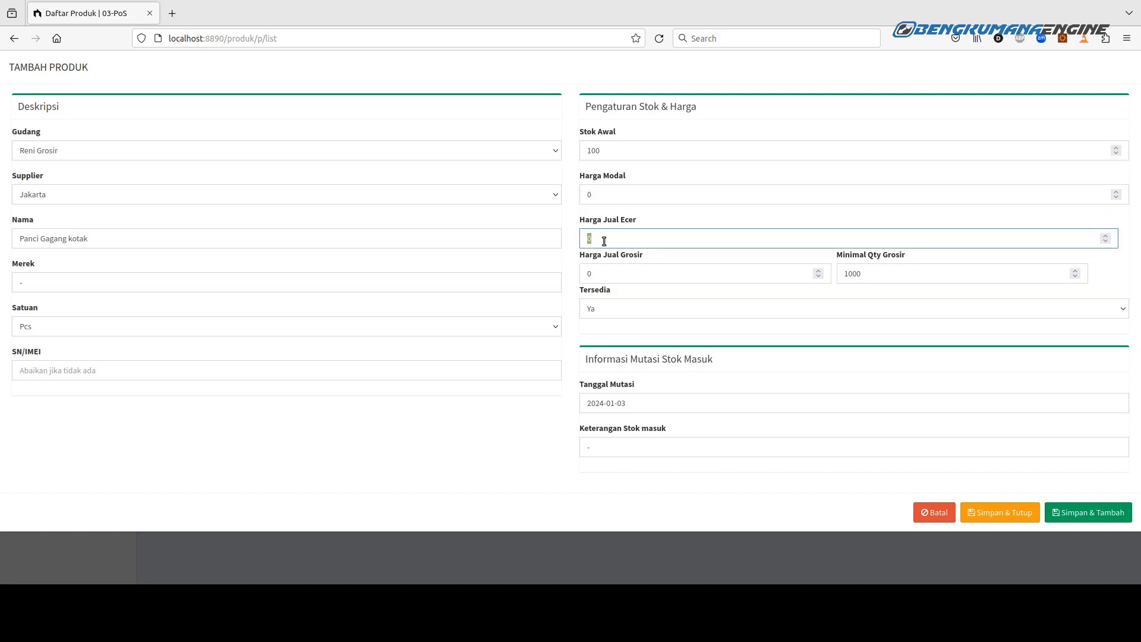
{"action": "type", "text": "25000"}
{"action": "double_click", "coordinate": [618, 272]}
{"action": "double_click", "coordinate": [896, 275]}
{"action": "type", "text": "12"}
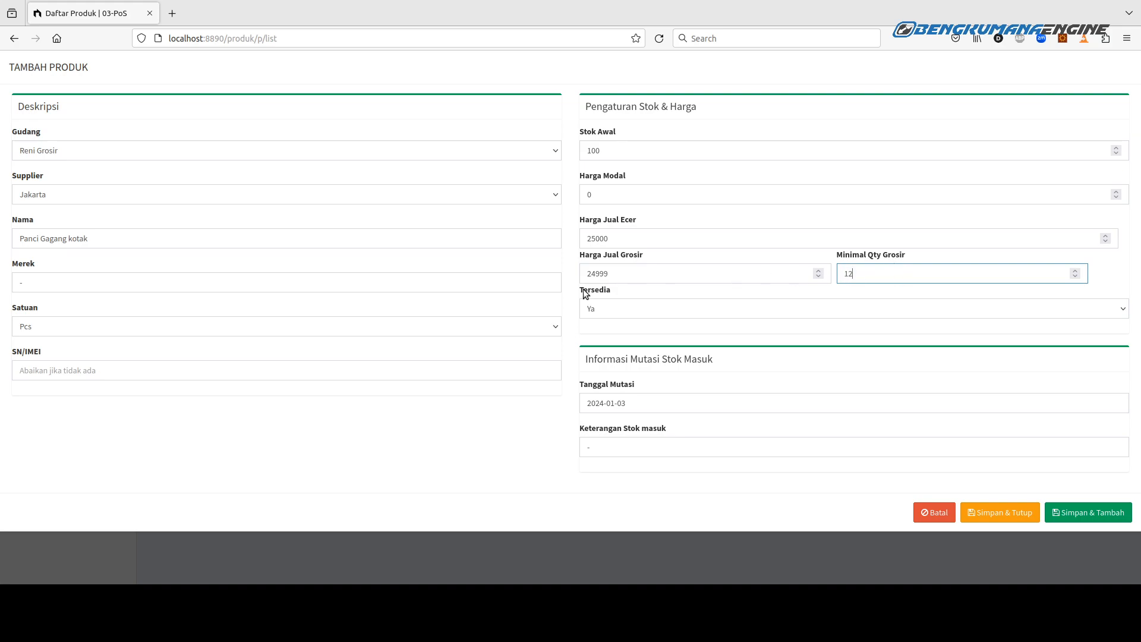
{"action": "double_click", "coordinate": [648, 274]}
{"action": "type", "text": "2200"}
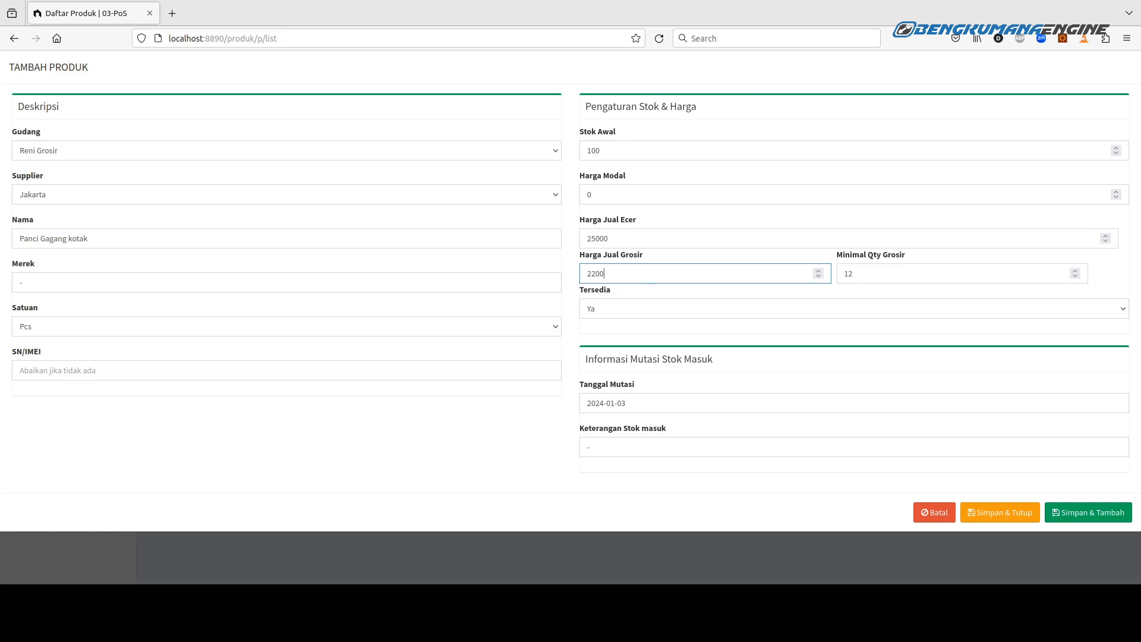
Choose Ya for the new product's availability, then save the product and close the form
{"action": "left_click", "coordinate": [612, 306]}
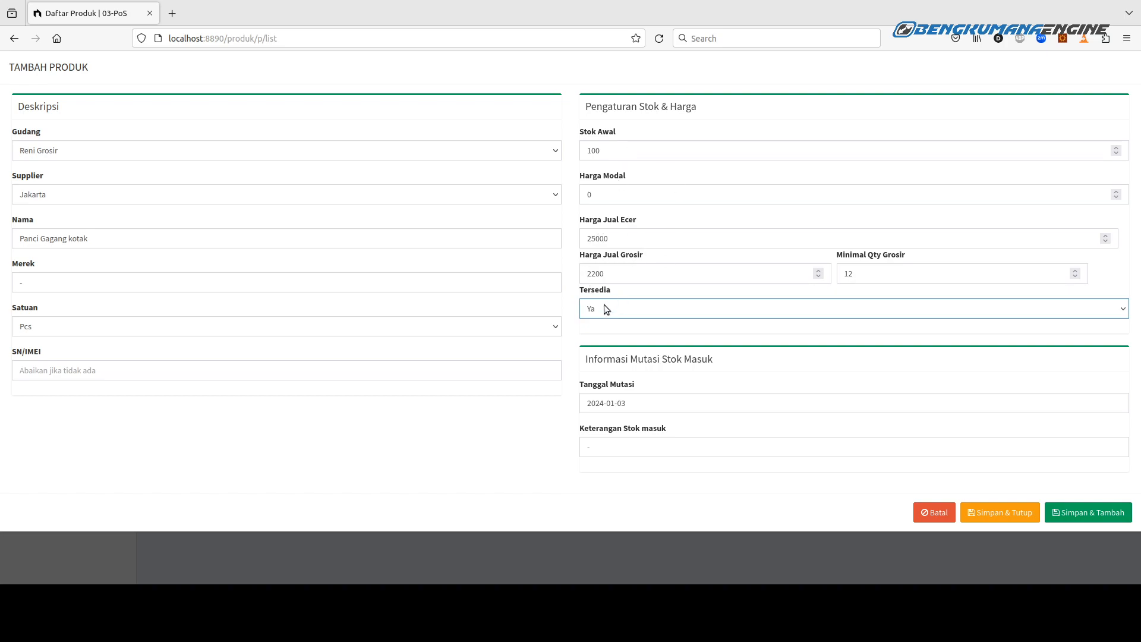
{"action": "left_click", "coordinate": [601, 344]}
{"action": "left_click", "coordinate": [119, 243]}
{"action": "left_click", "coordinate": [645, 310]}
{"action": "key", "text": "Up"}
{"action": "left_click", "coordinate": [990, 513]}
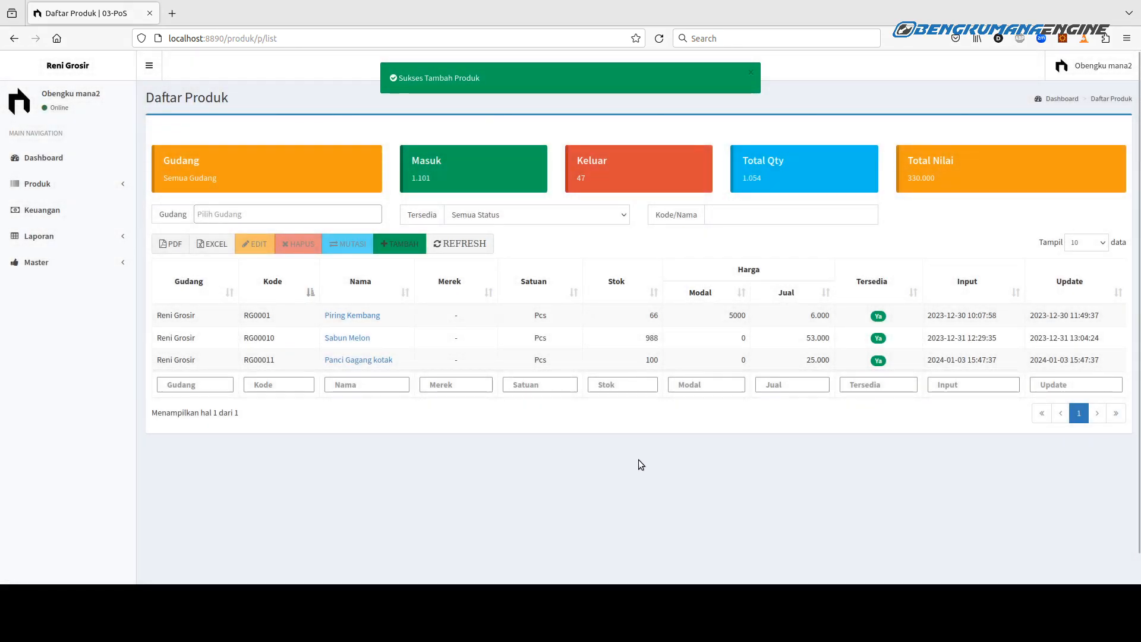
Edit the Panci Gagang kotak product and change its name to "Panci Gagang kotak aja"
{"action": "left_click", "coordinate": [422, 362]}
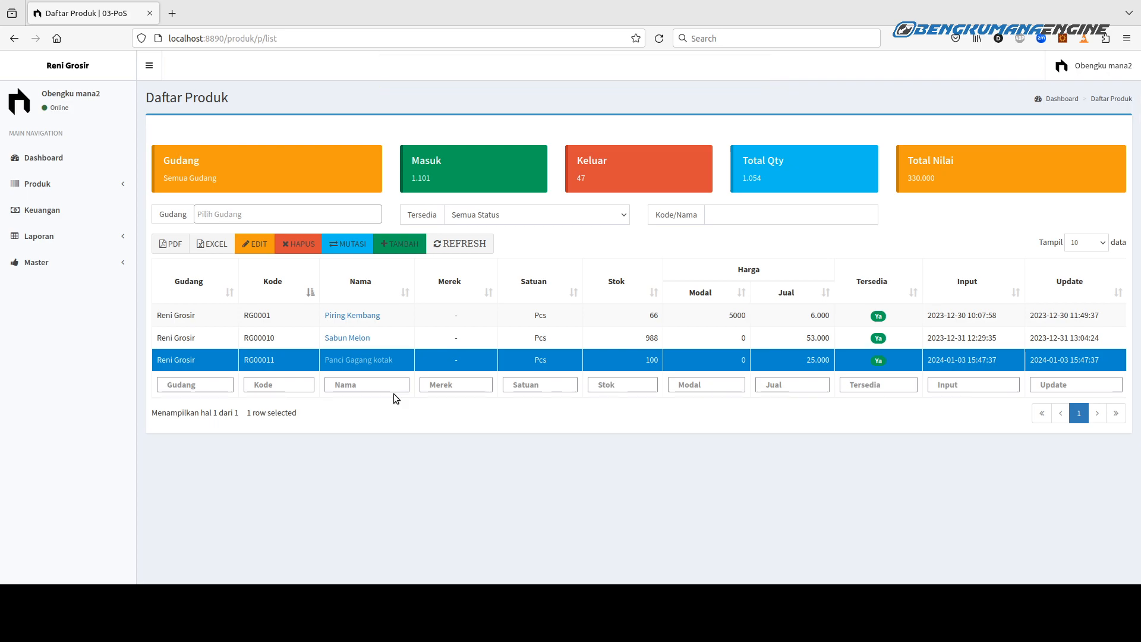
{"action": "left_click", "coordinate": [249, 250]}
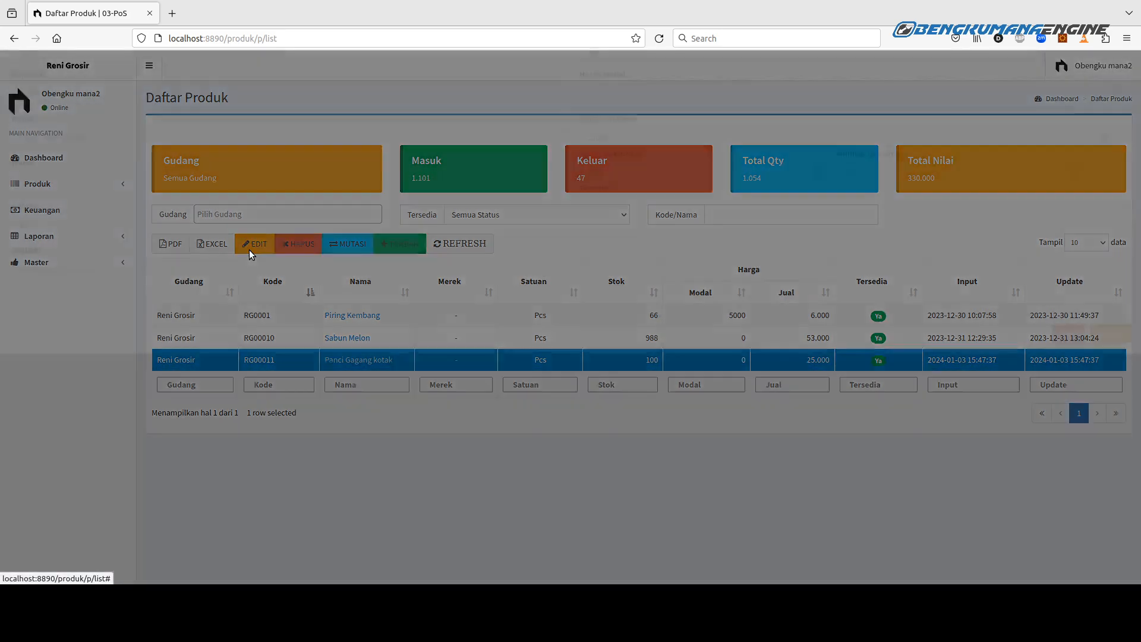
{"action": "left_click", "coordinate": [164, 241]}
{"action": "type", "text": "aja"}
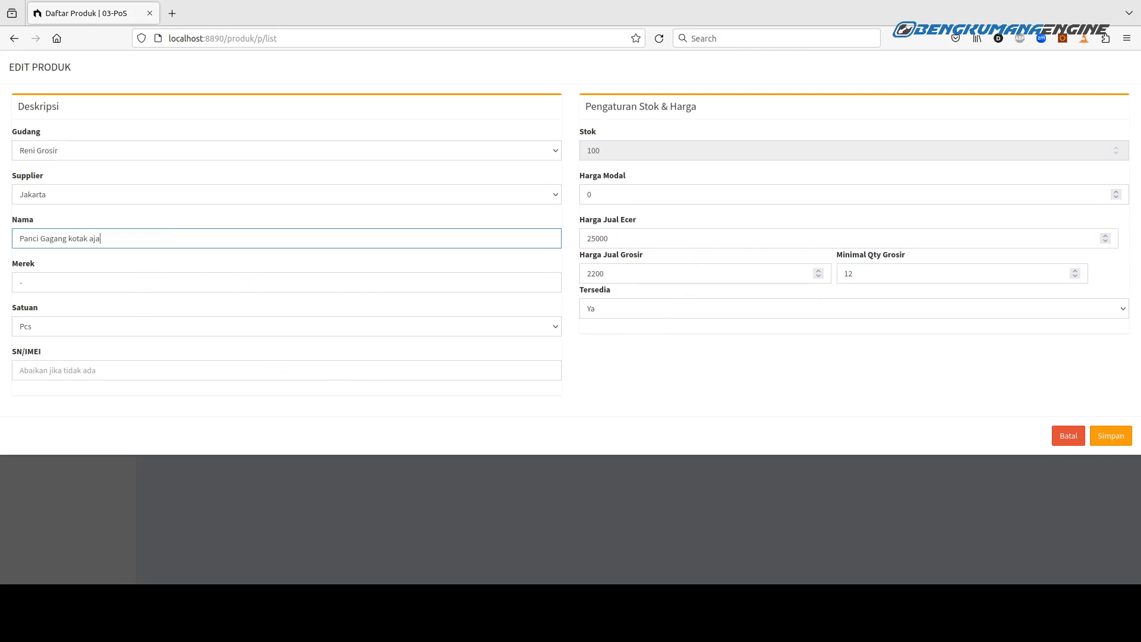
Set the product's retail price to 24000 and its minimum wholesale quantity to 10
{"action": "left_click", "coordinate": [620, 239]}
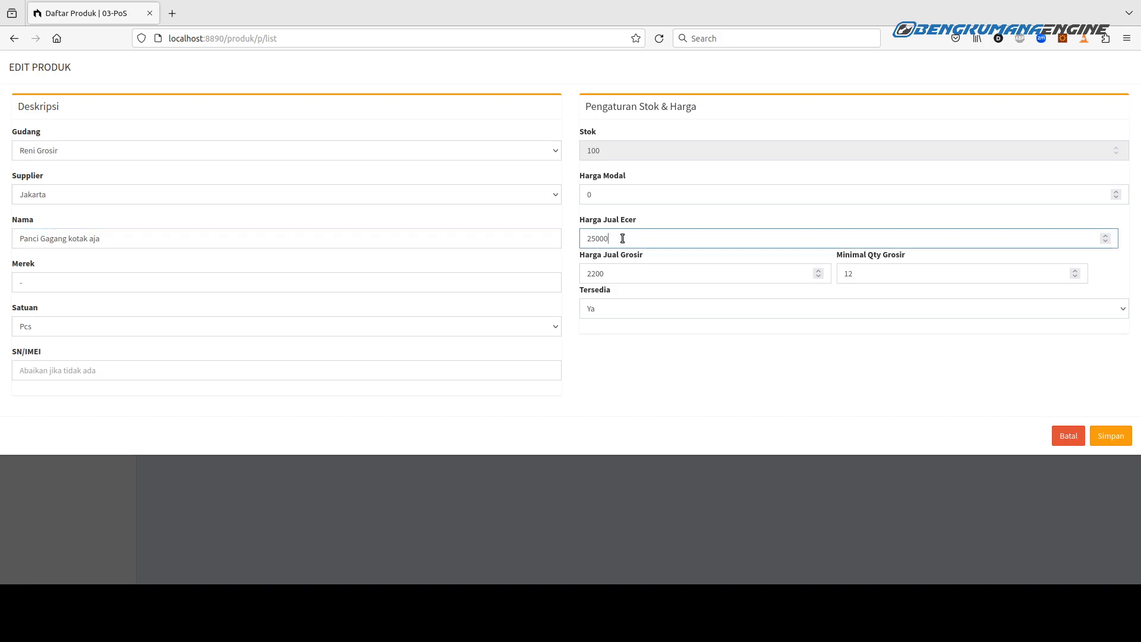
{"action": "key", "text": "BackSpace"}
{"action": "key", "text": "BackSpace"}
{"action": "key", "text": "BackSpace"}
{"action": "key", "text": "BackSpace"}
{"action": "type", "text": "4000"}
{"action": "left_click", "coordinate": [884, 277]}
{"action": "key", "text": "BackSpace"}
{"action": "type", "text": "0"}
Set the product's wholesale price to 19000 and save the edited product
{"action": "double_click", "coordinate": [681, 283]}
{"action": "type", "text": "2"}
{"action": "key", "text": "BackSpace"}
{"action": "type", "text": "19000"}
{"action": "left_click", "coordinate": [637, 238]}
{"action": "left_click", "coordinate": [628, 271]}
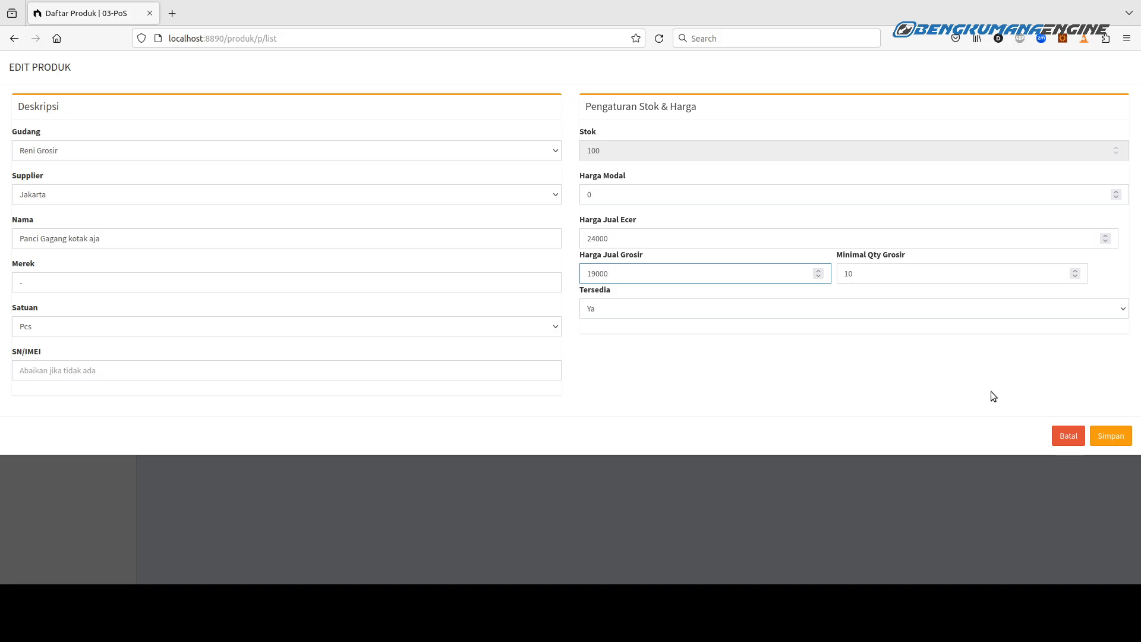
{"action": "left_click", "coordinate": [1104, 440]}
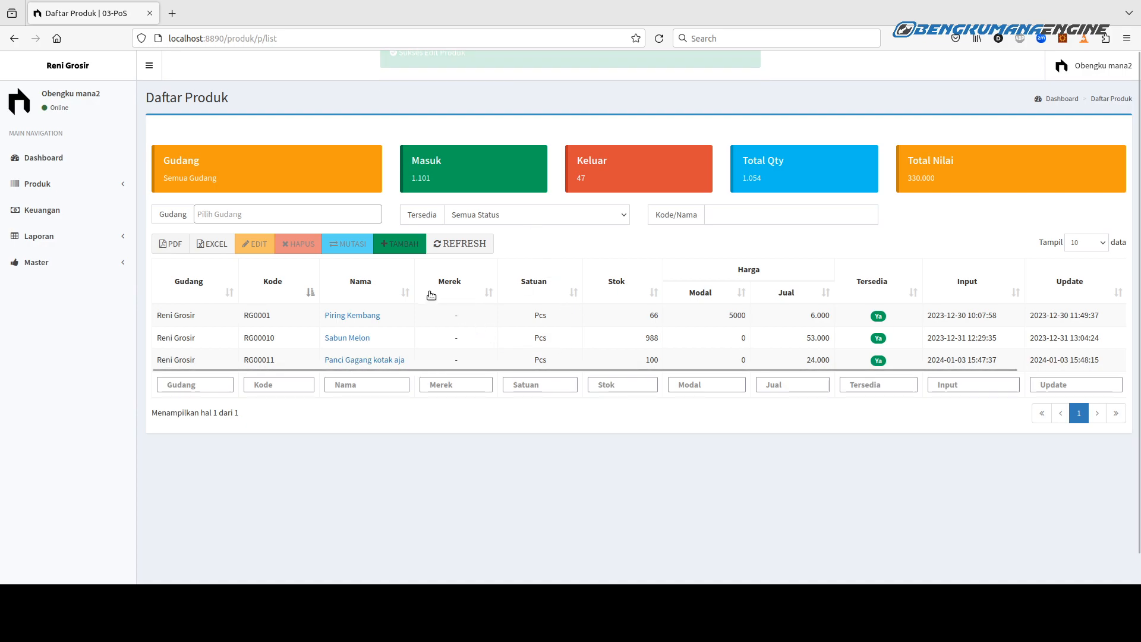
Start a stock mutation of type Masuk for Panci Gagang kotak aja, dated 2024-01-03
{"action": "left_click", "coordinate": [459, 357]}
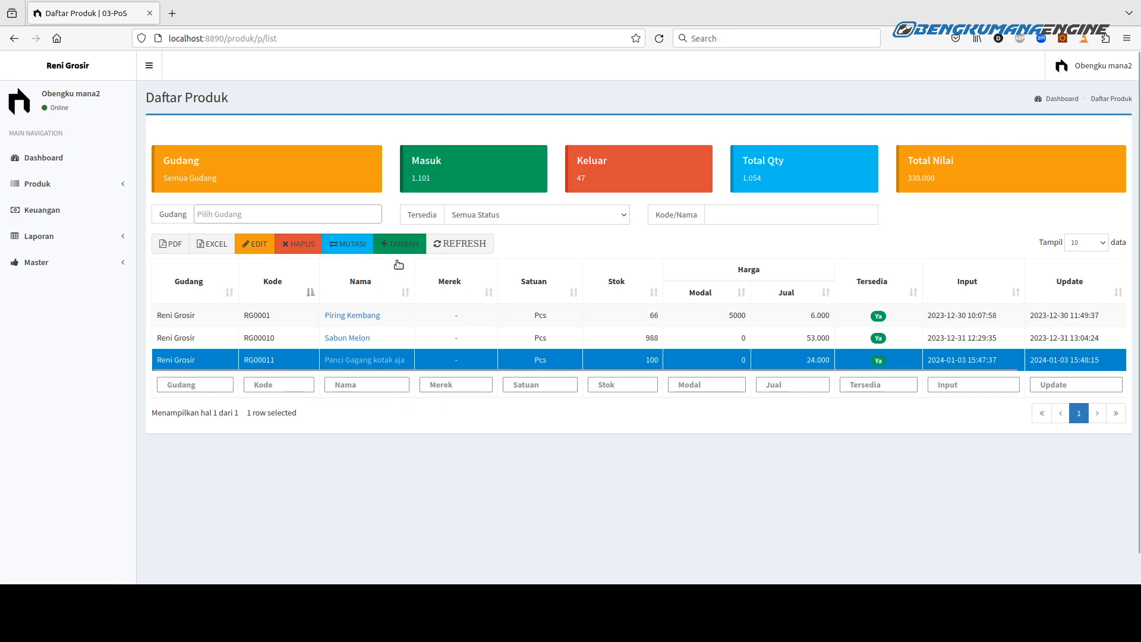
{"action": "left_click", "coordinate": [349, 245]}
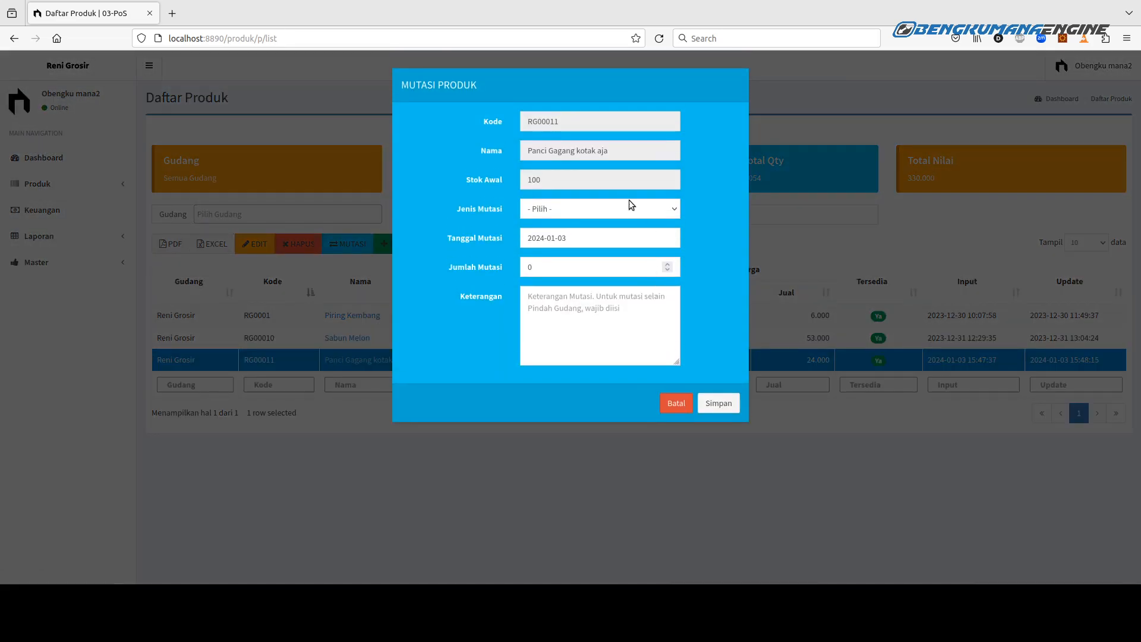
{"action": "left_click", "coordinate": [579, 214]}
{"action": "left_click", "coordinate": [577, 241]}
{"action": "left_click", "coordinate": [550, 269]}
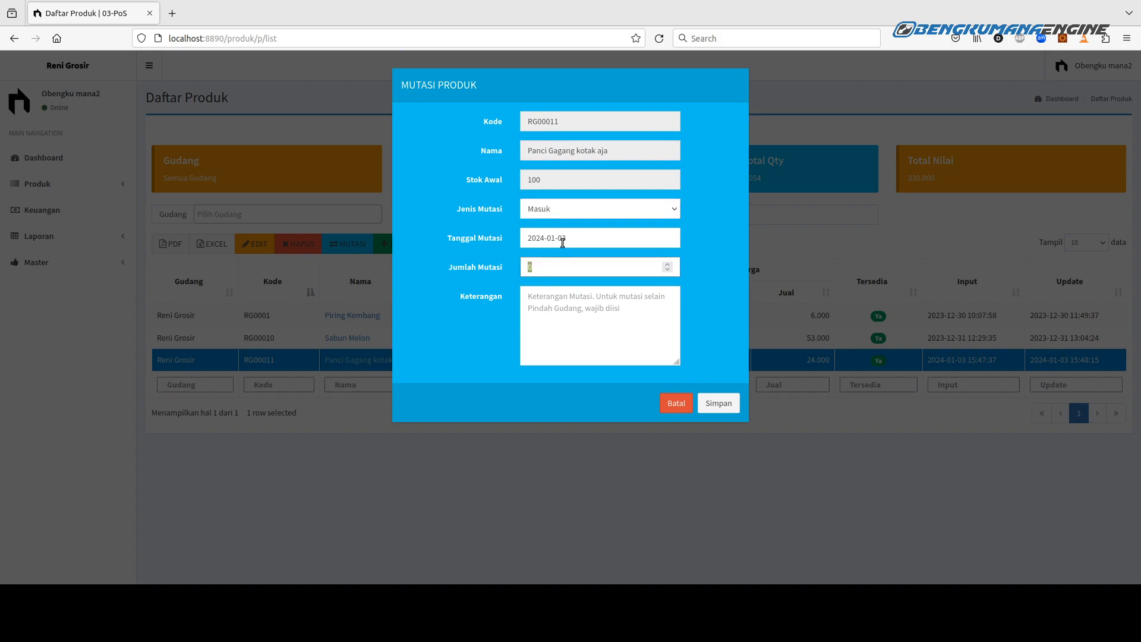
{"action": "left_click", "coordinate": [591, 237]}
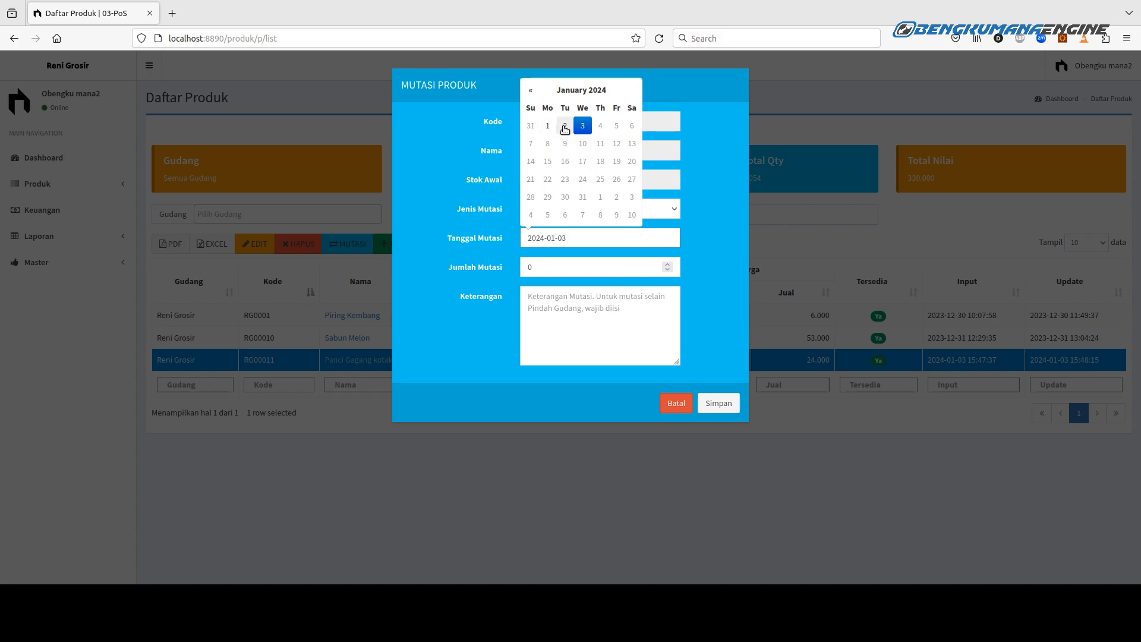
{"action": "left_click", "coordinate": [493, 252]}
Set the incoming mutation quantity to 2 with the note "baru masuk" and save it
{"action": "double_click", "coordinate": [530, 265]}
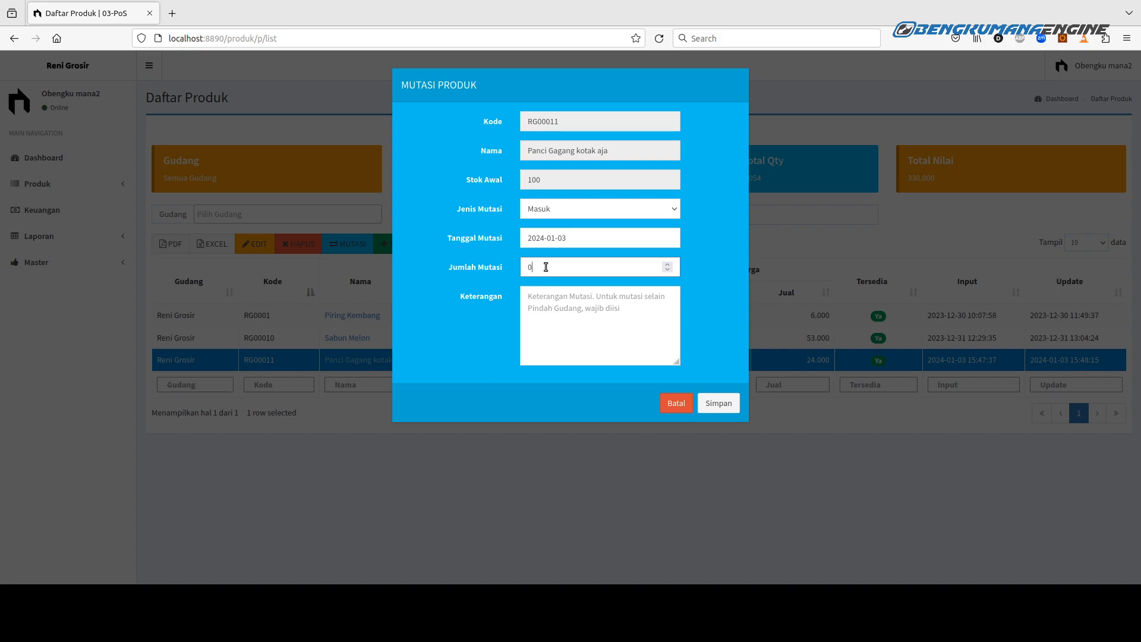
{"action": "type", "text": "2"}
{"action": "key", "text": "Tab"}
{"action": "type", "text": "baru masuk"}
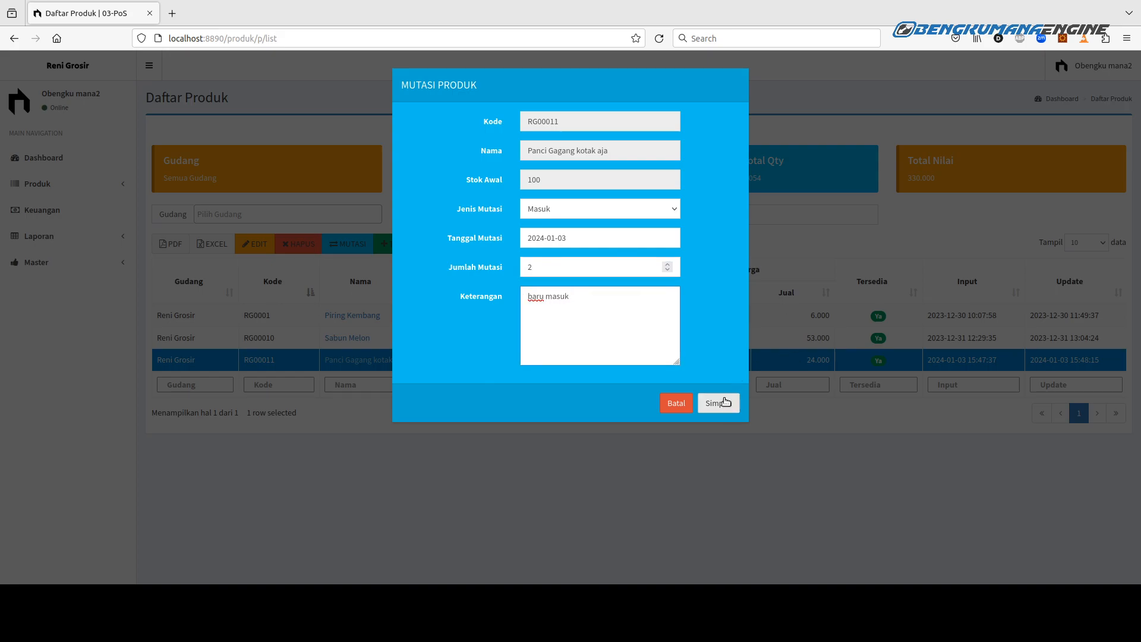
{"action": "left_click", "coordinate": [721, 404]}
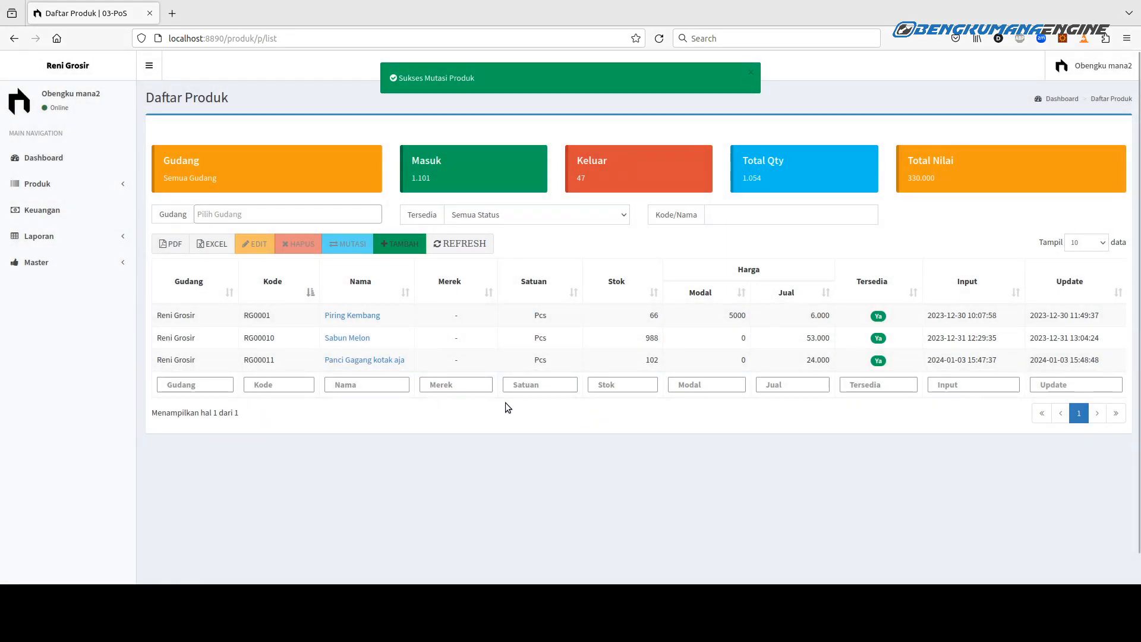
Record a Keluar stock mutation of 1 for Panci Gagang kotak aja with the note "Salah input" and save it
{"action": "left_click", "coordinate": [442, 364]}
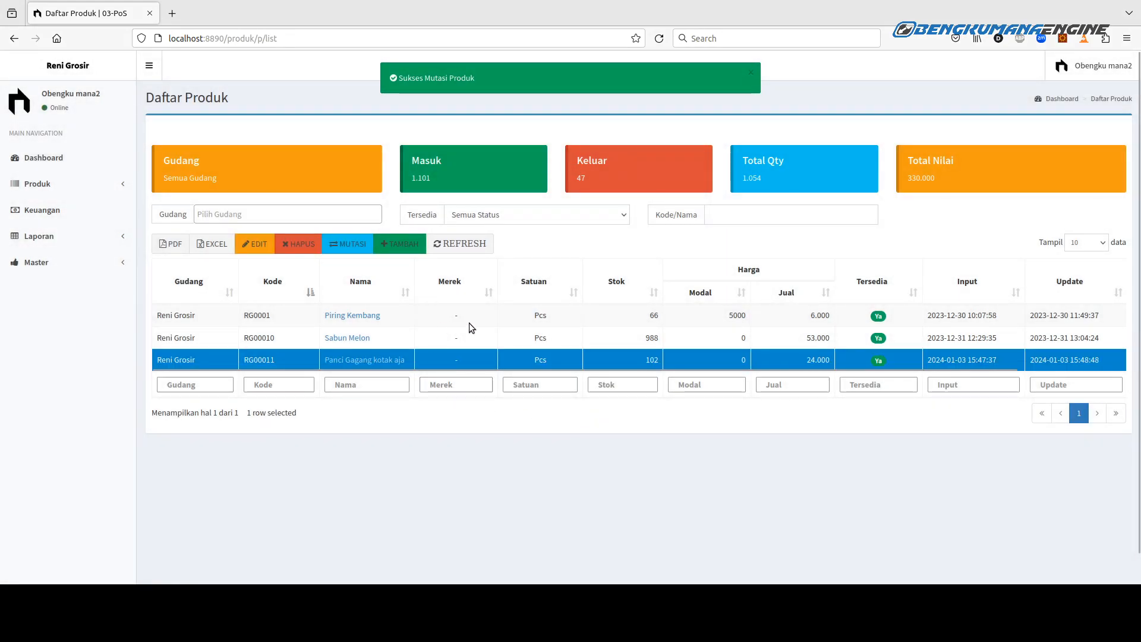
{"action": "left_click", "coordinate": [337, 246]}
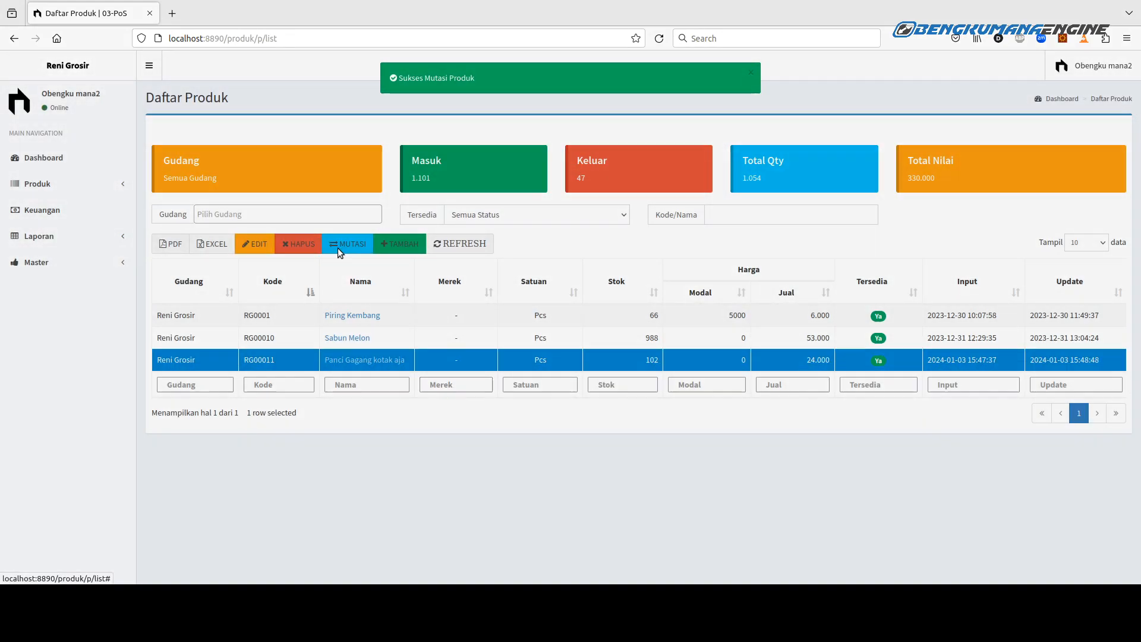
{"action": "left_click", "coordinate": [588, 212]}
{"action": "left_click", "coordinate": [574, 255]}
{"action": "left_click", "coordinate": [571, 262]}
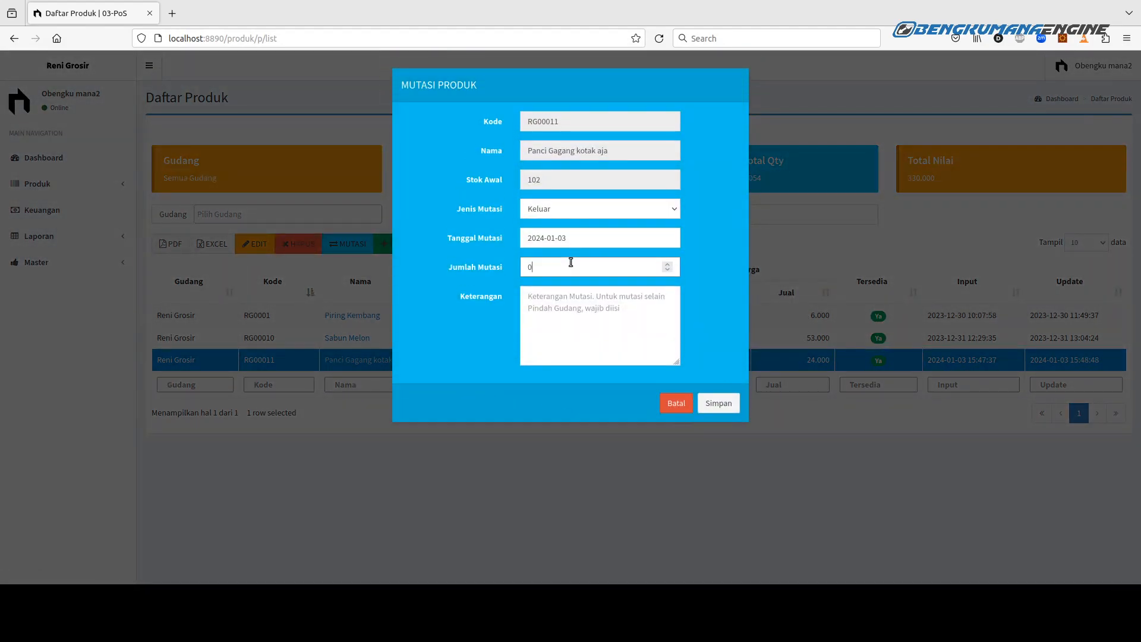
{"action": "left_click", "coordinate": [557, 303]}
{"action": "type", "text": "Salah input"}
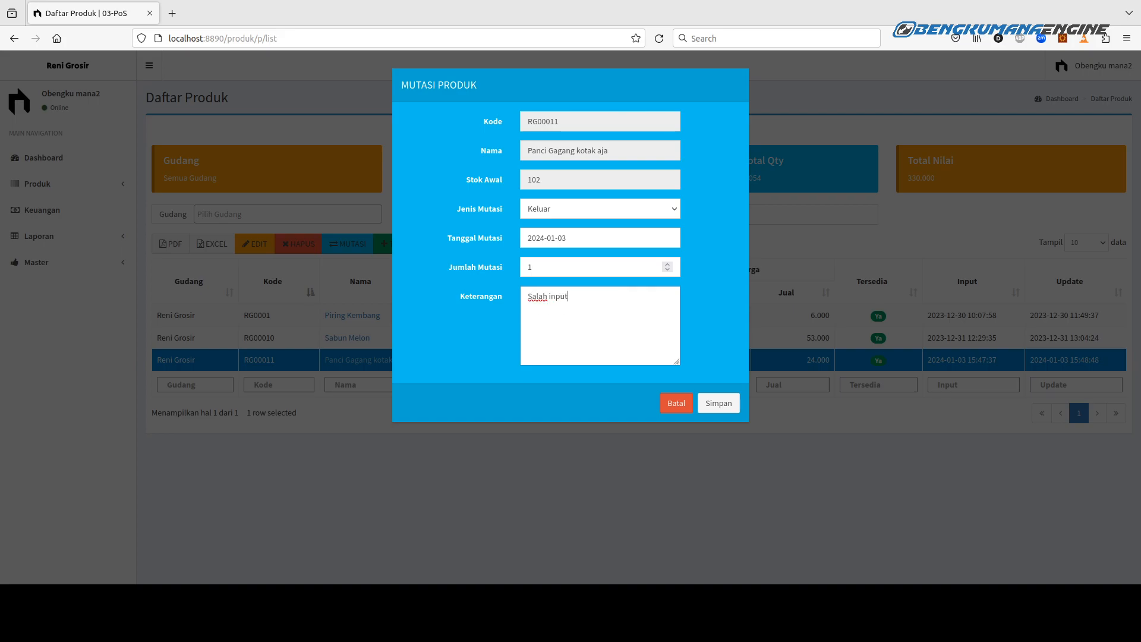
{"action": "left_click", "coordinate": [719, 403]}
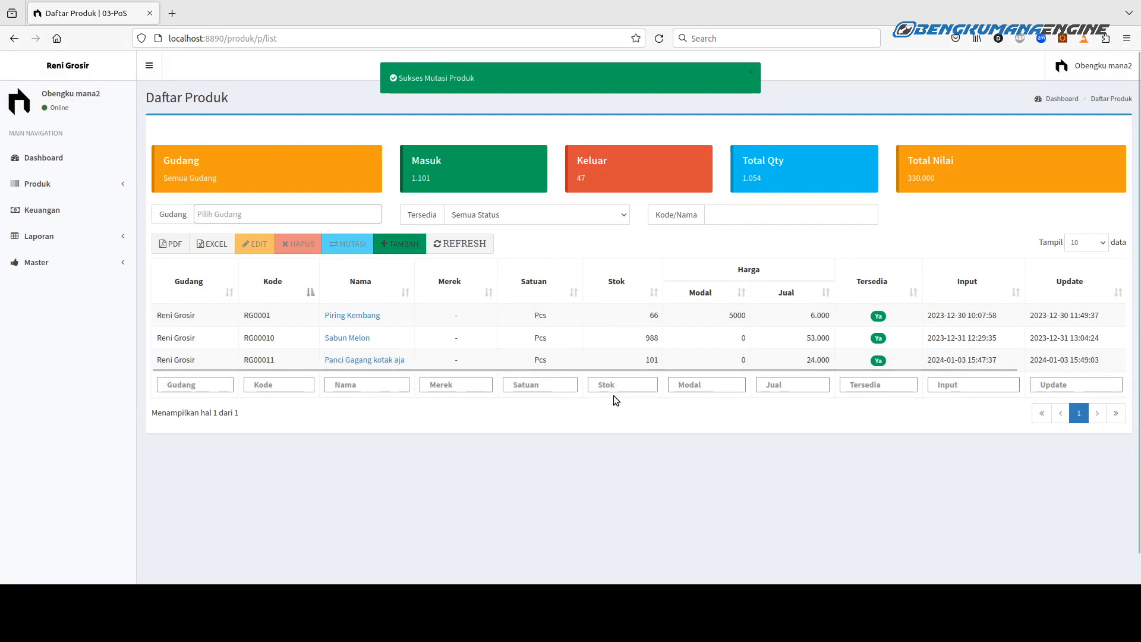
{"action": "left_click", "coordinate": [601, 362]}
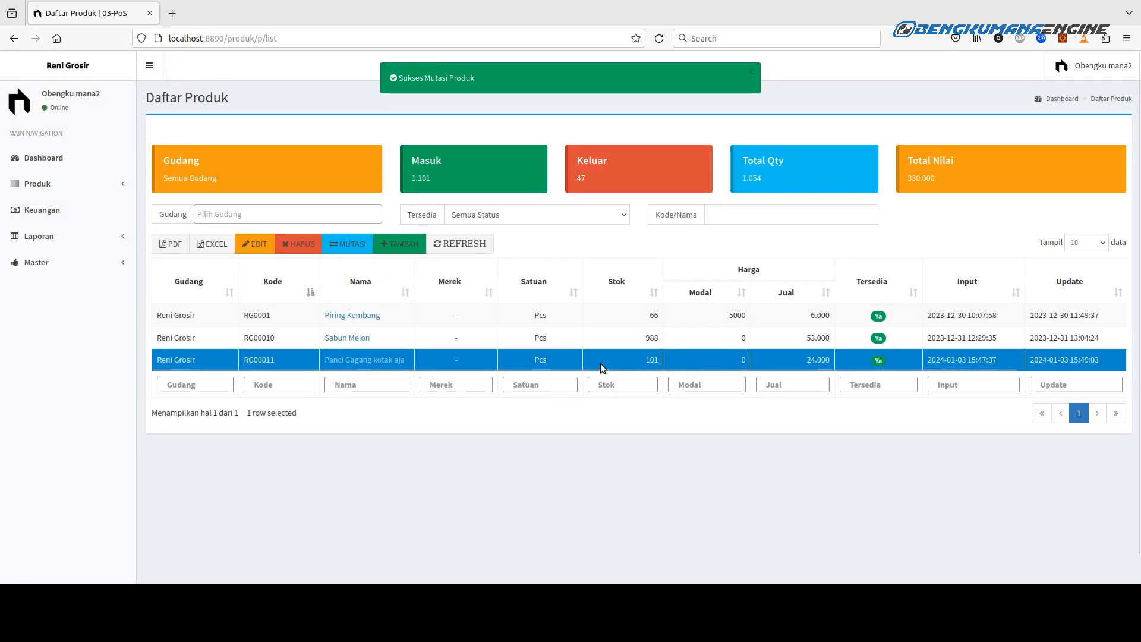
{"action": "left_click", "coordinate": [314, 211]}
{"action": "left_click", "coordinate": [314, 191]}
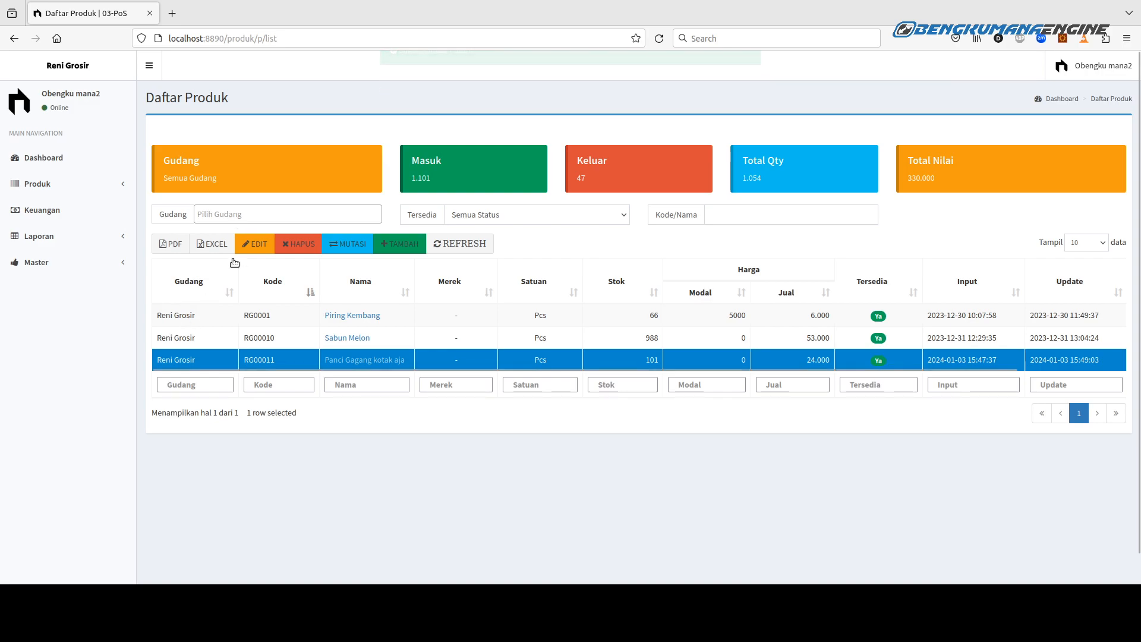
{"action": "left_click", "coordinate": [317, 212]}
{"action": "left_click", "coordinate": [291, 199]}
{"action": "left_click", "coordinate": [532, 222]}
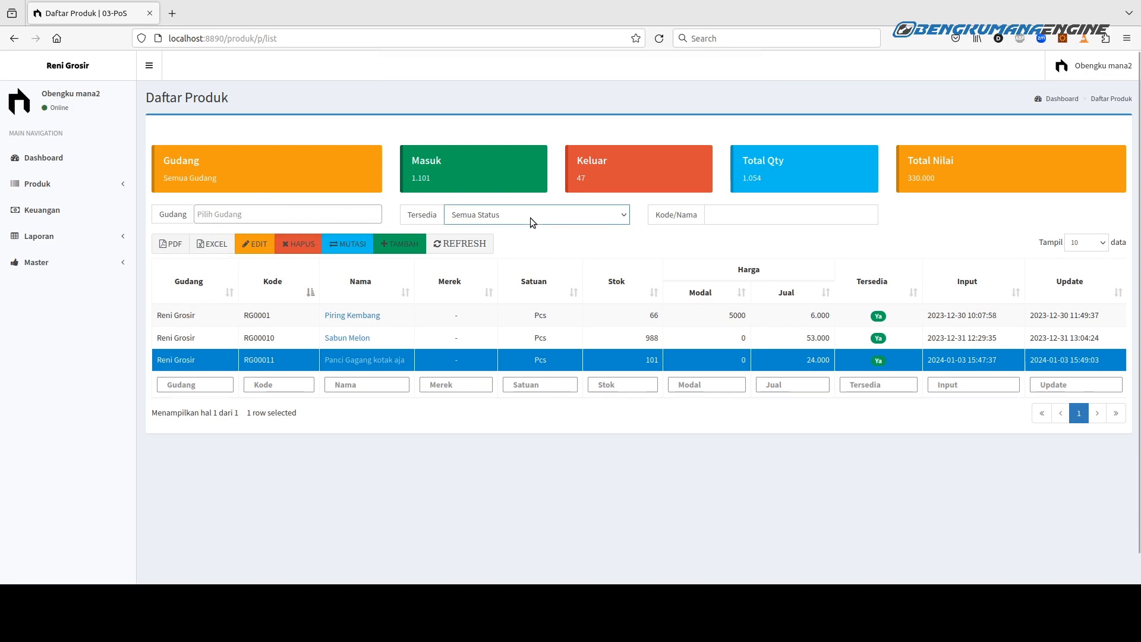
Edit the product Sabun Melon, set its Tersedia status to Tidak and save it
{"action": "left_click", "coordinate": [423, 336]}
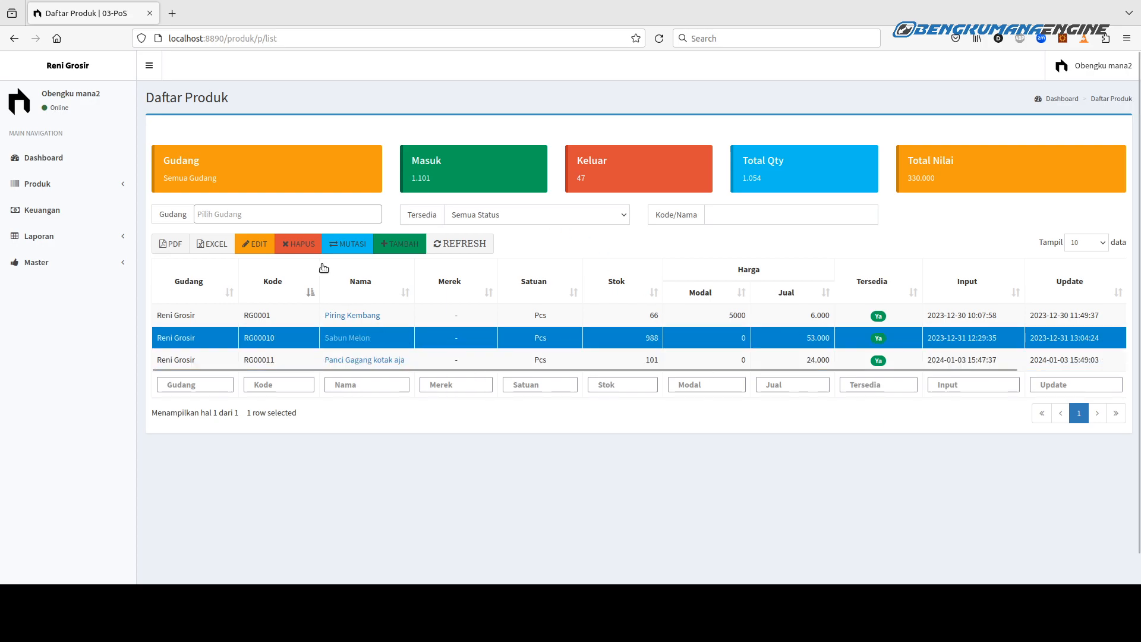
{"action": "left_click", "coordinate": [256, 246]}
{"action": "left_click", "coordinate": [742, 314]}
{"action": "left_click", "coordinate": [726, 344]}
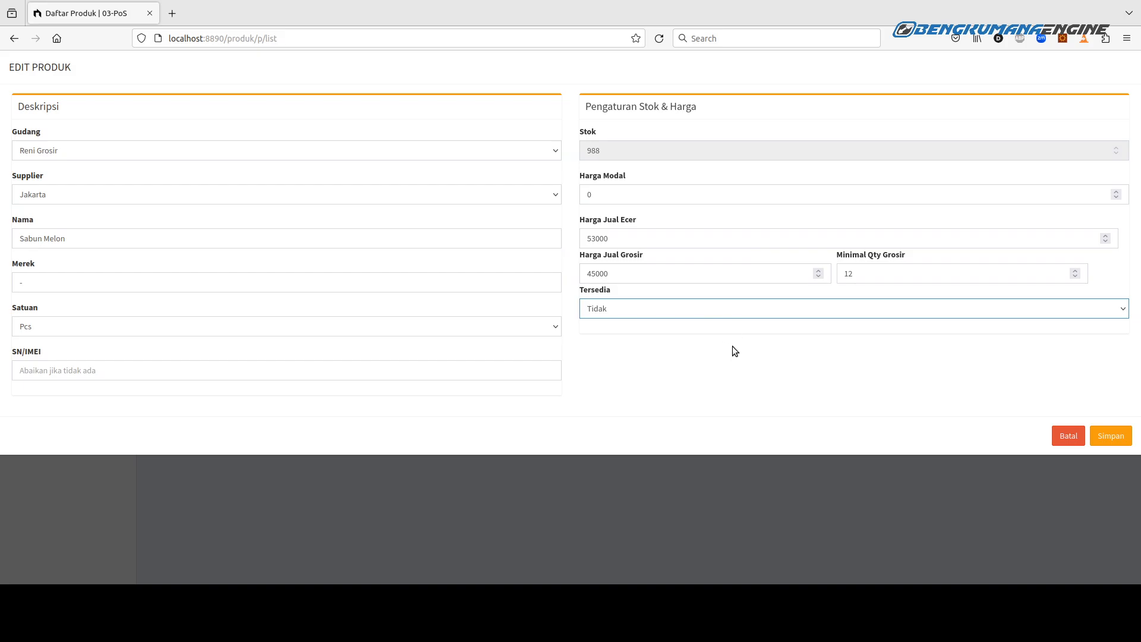
{"action": "left_click", "coordinate": [1106, 437]}
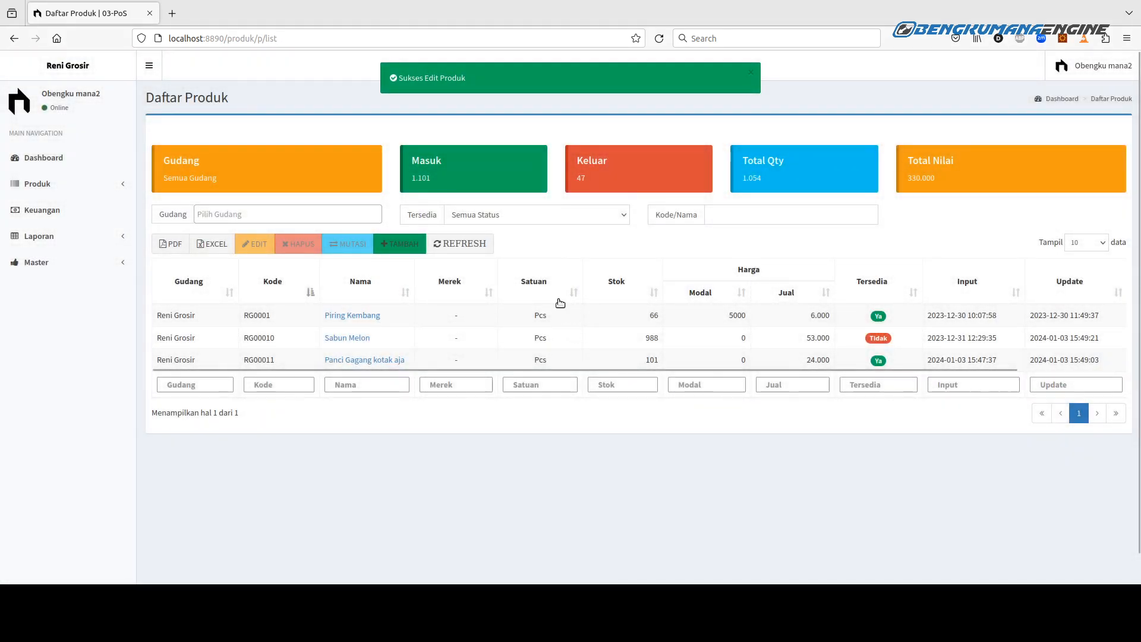
Filter the product list by availability, first for Tersedia and finally for Tidak tersedia
{"action": "left_click", "coordinate": [551, 219]}
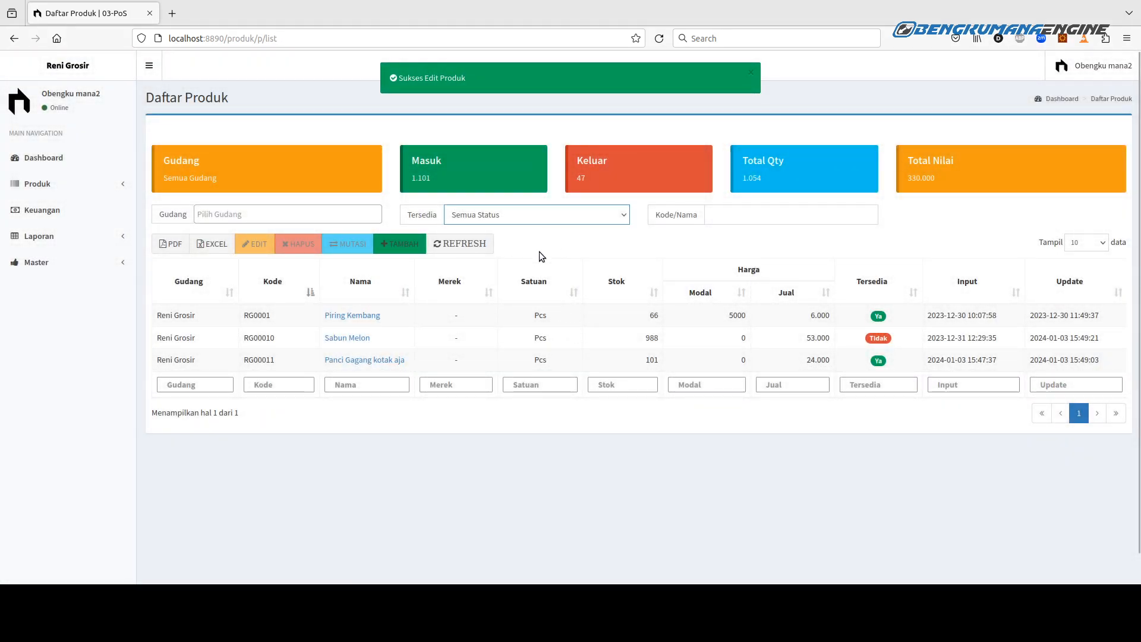
{"action": "key", "text": "Down"}
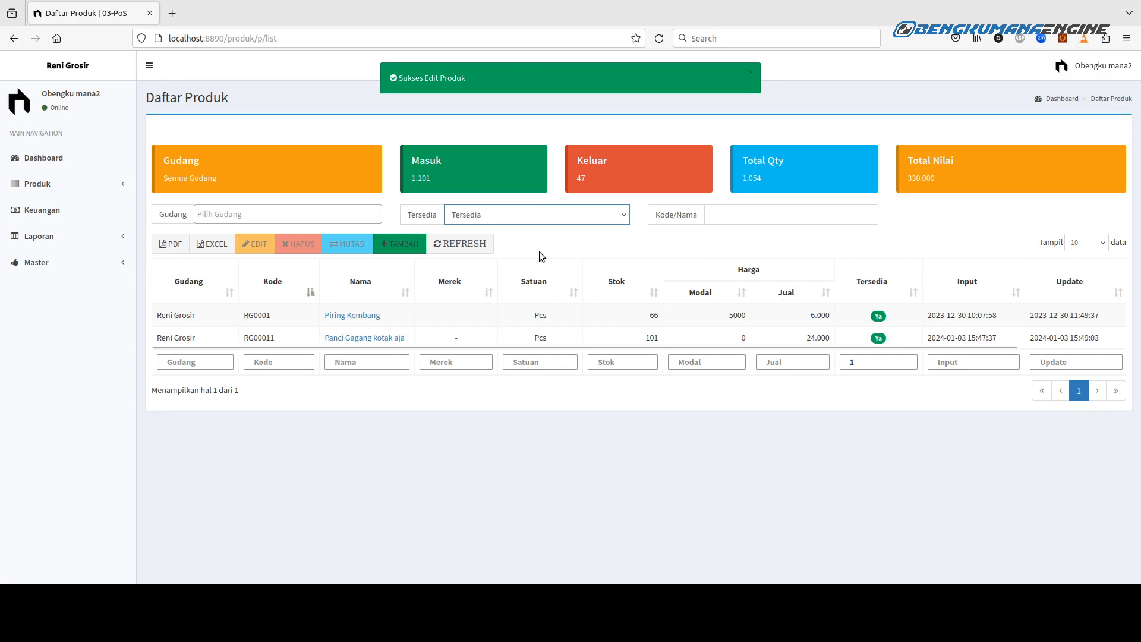
{"action": "key", "text": "Down"}
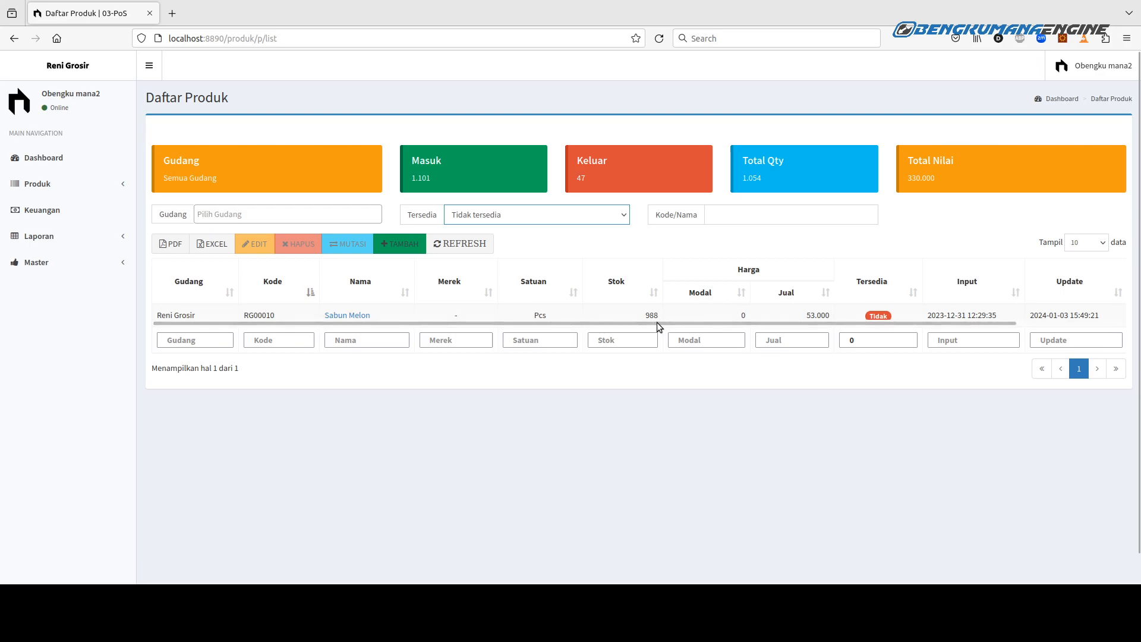
Set Sabun Melon's Tersedia status to Ya, save it, and reset the list's availability filter to Semua Status
{"action": "left_click", "coordinate": [501, 313]}
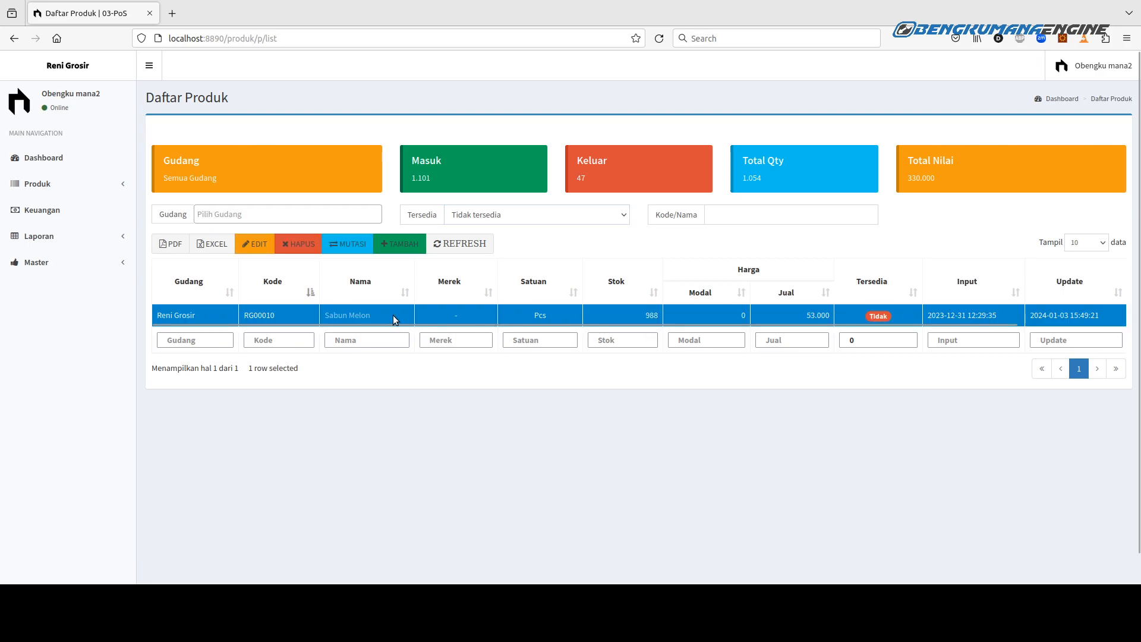
{"action": "left_click", "coordinate": [262, 249]}
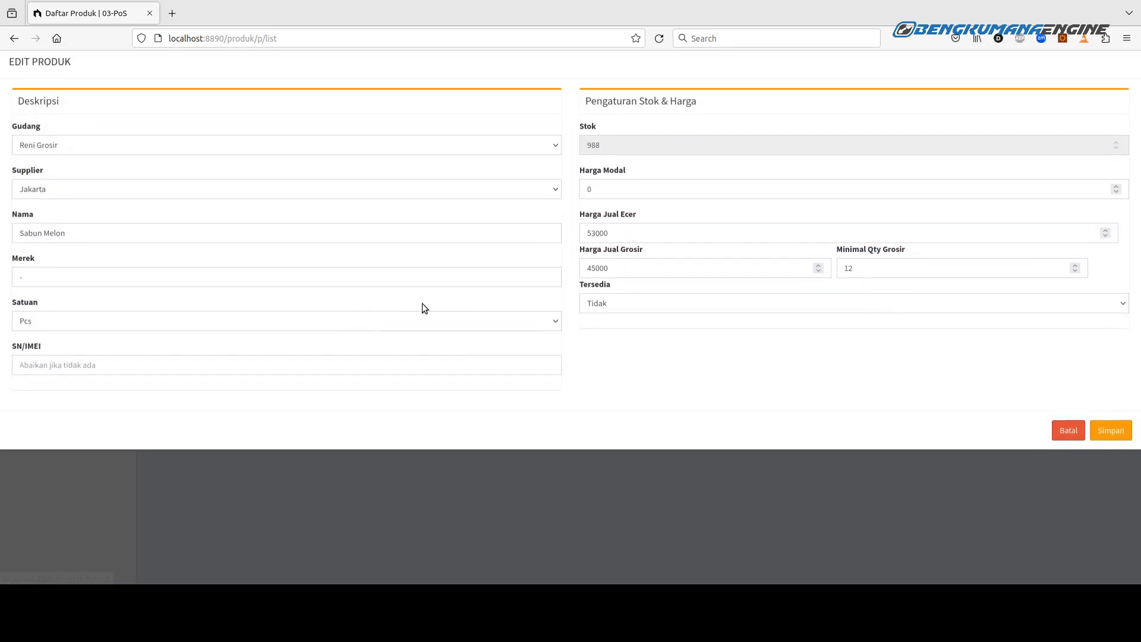
{"action": "left_click", "coordinate": [683, 304]}
{"action": "key", "text": "Up"}
{"action": "left_click", "coordinate": [1110, 436]}
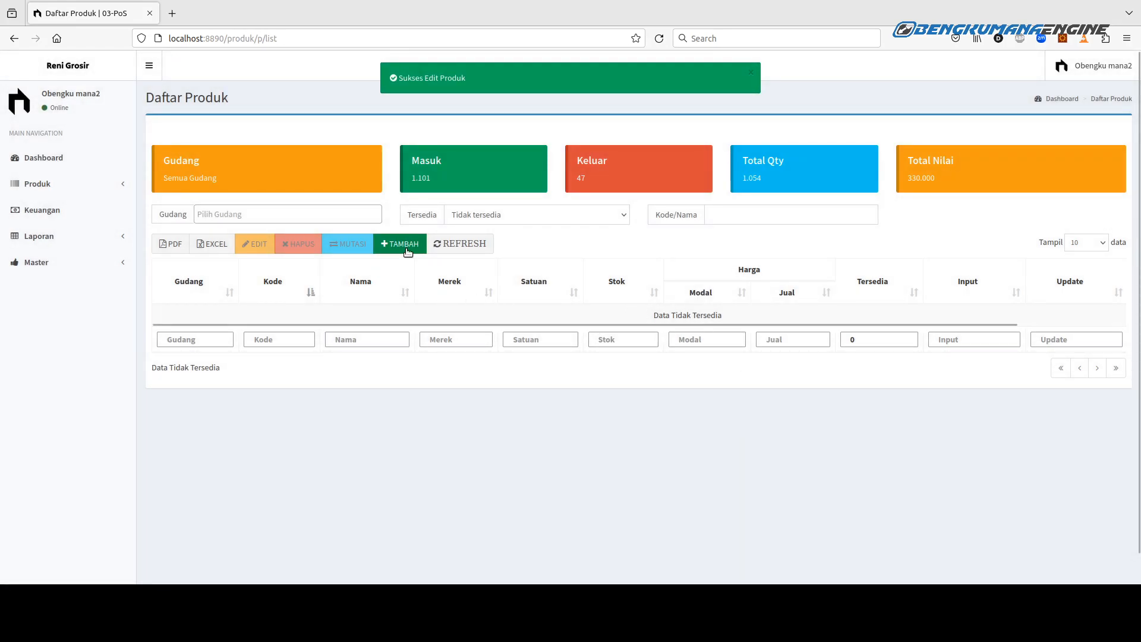
{"action": "left_click", "coordinate": [501, 218]}
{"action": "left_click", "coordinate": [500, 235]}
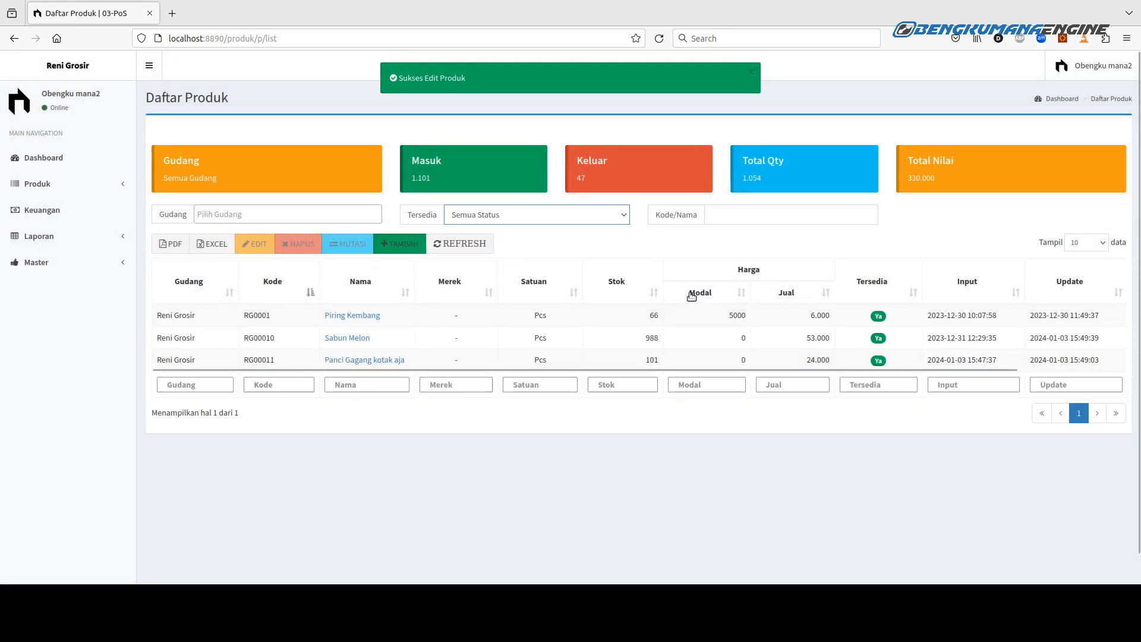
Search the product list by code or name for "aja", check the columns through to Oleh, and clear the search
{"action": "left_click", "coordinate": [734, 218]}
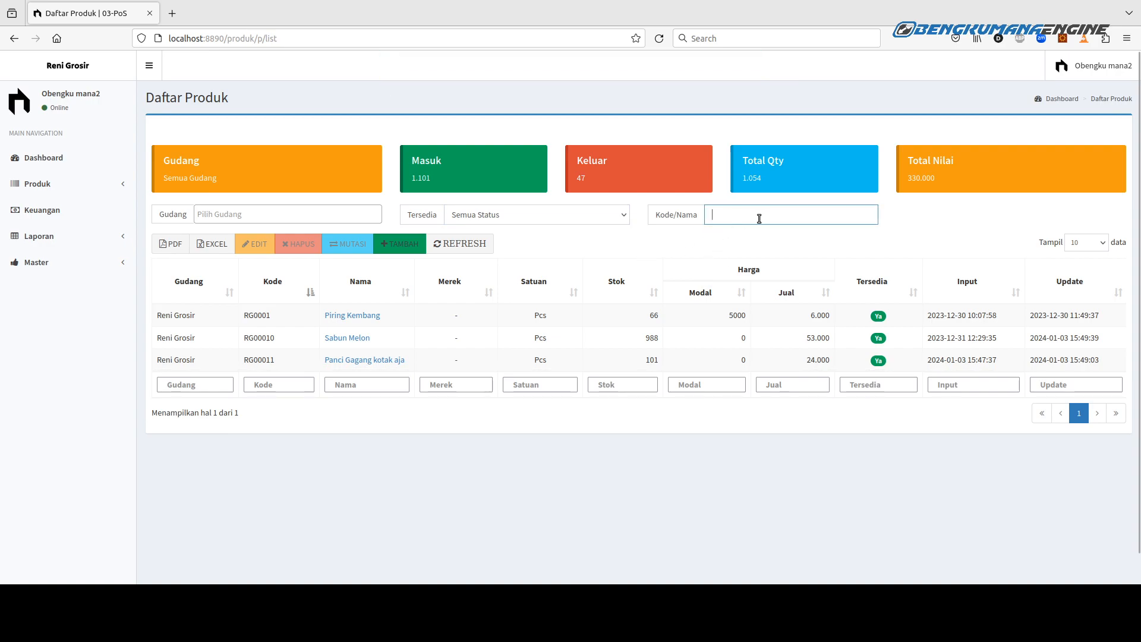
{"action": "type", "text": "aja"}
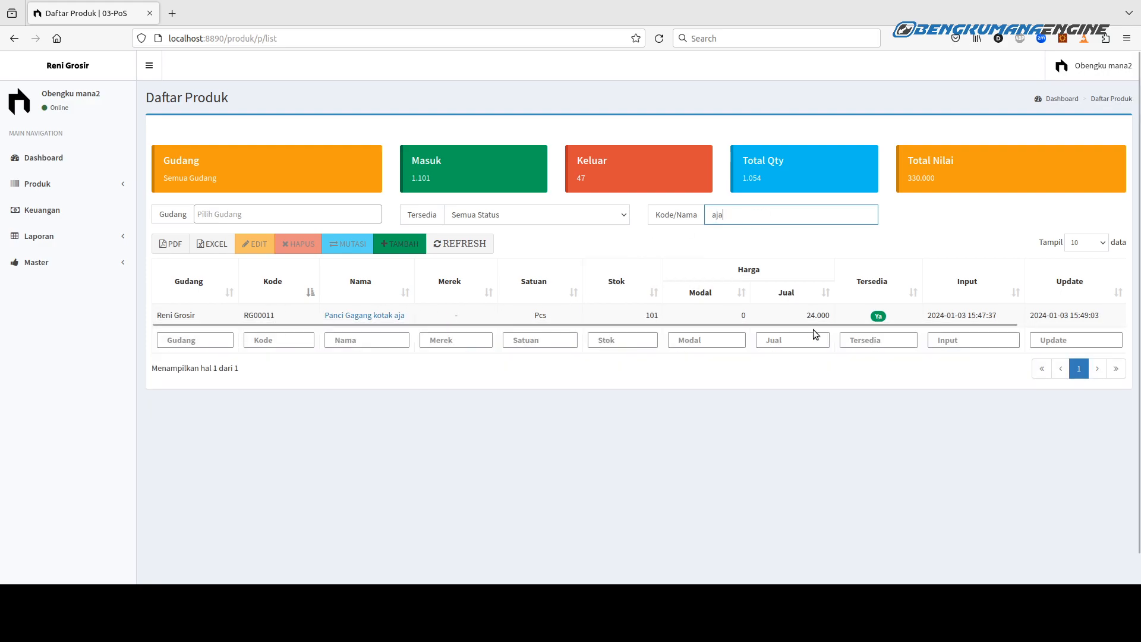
{"action": "left_click_drag", "start_coordinate": [988, 326], "coordinate": [1114, 313]}
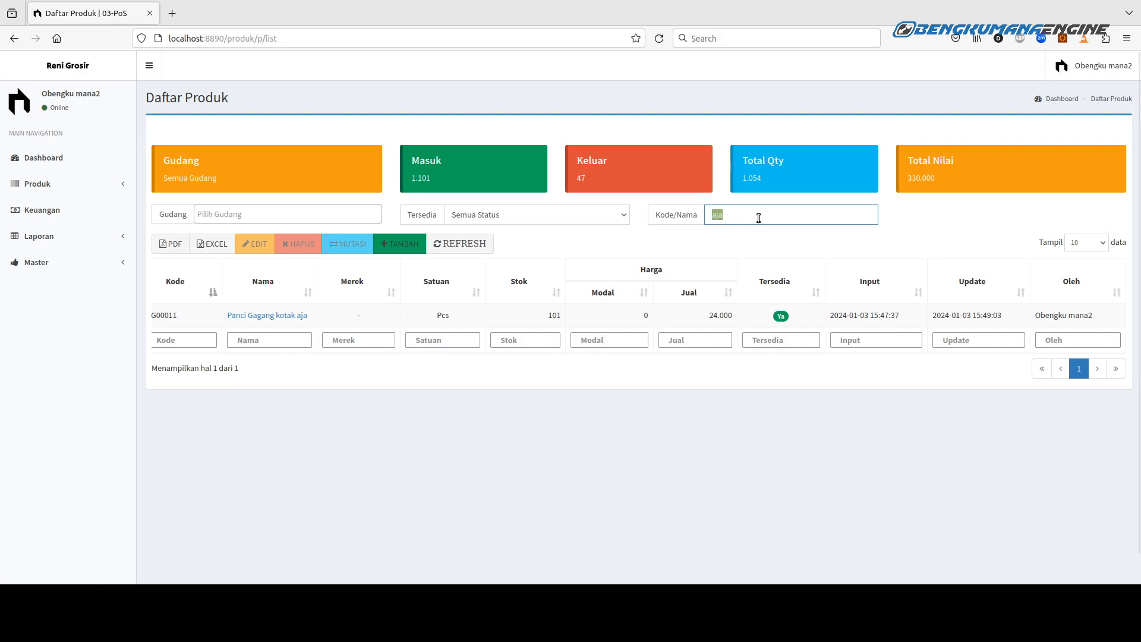
{"action": "key", "text": "BackSpace"}
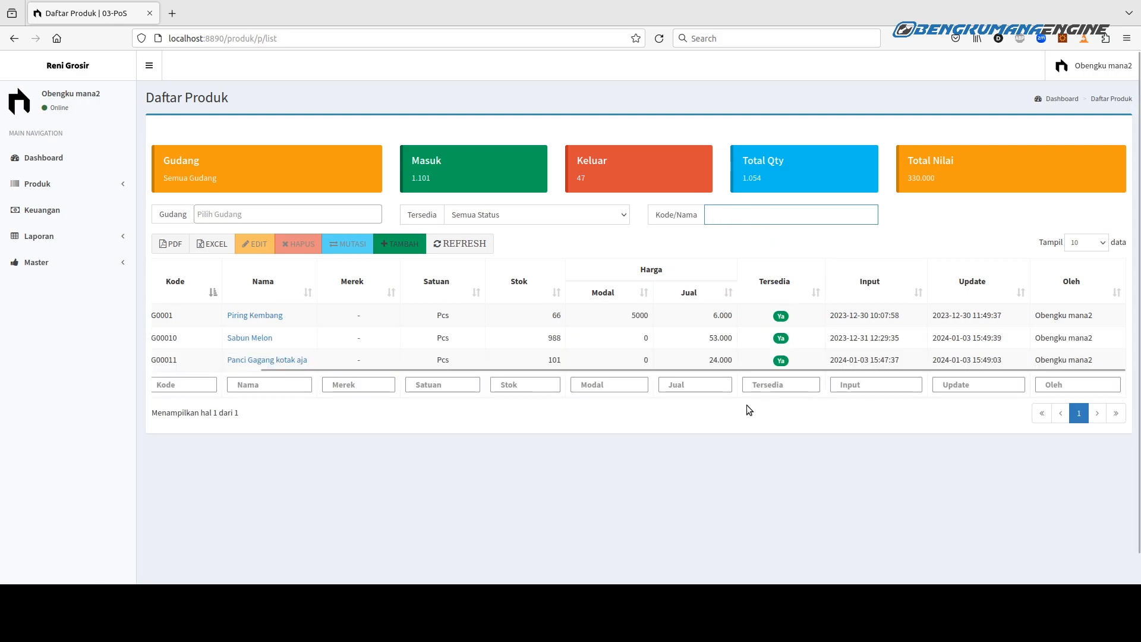
Sort the product list by Nama in both directions, ending with ascending order, and show 25 rows per page
{"action": "left_click", "coordinate": [266, 292]}
{"action": "left_click", "coordinate": [266, 292]}
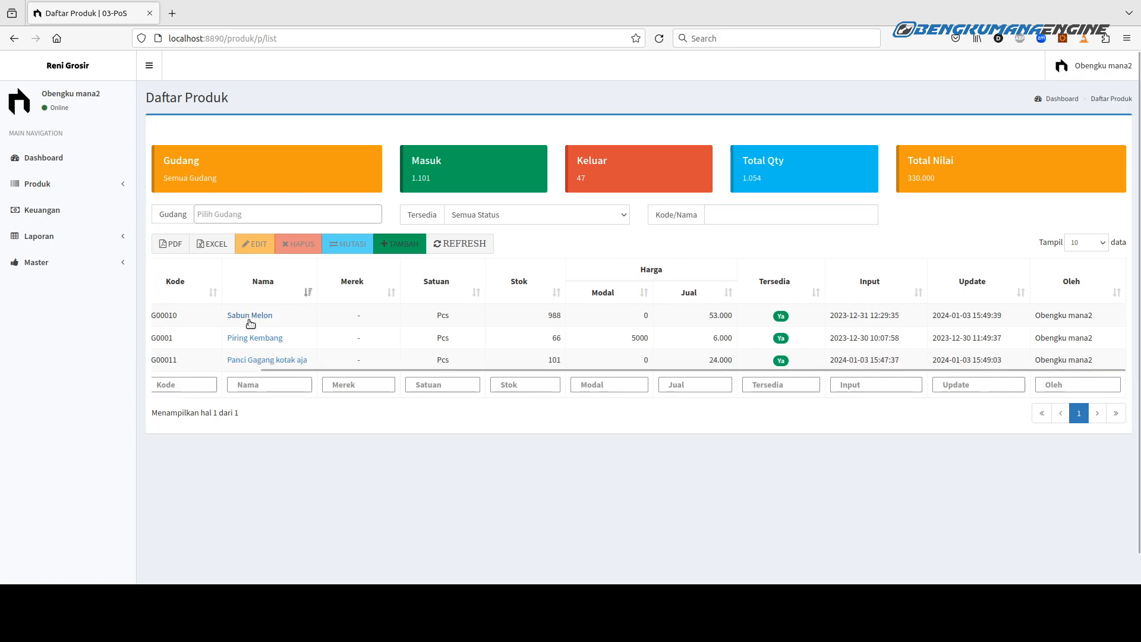
{"action": "left_click", "coordinate": [256, 301]}
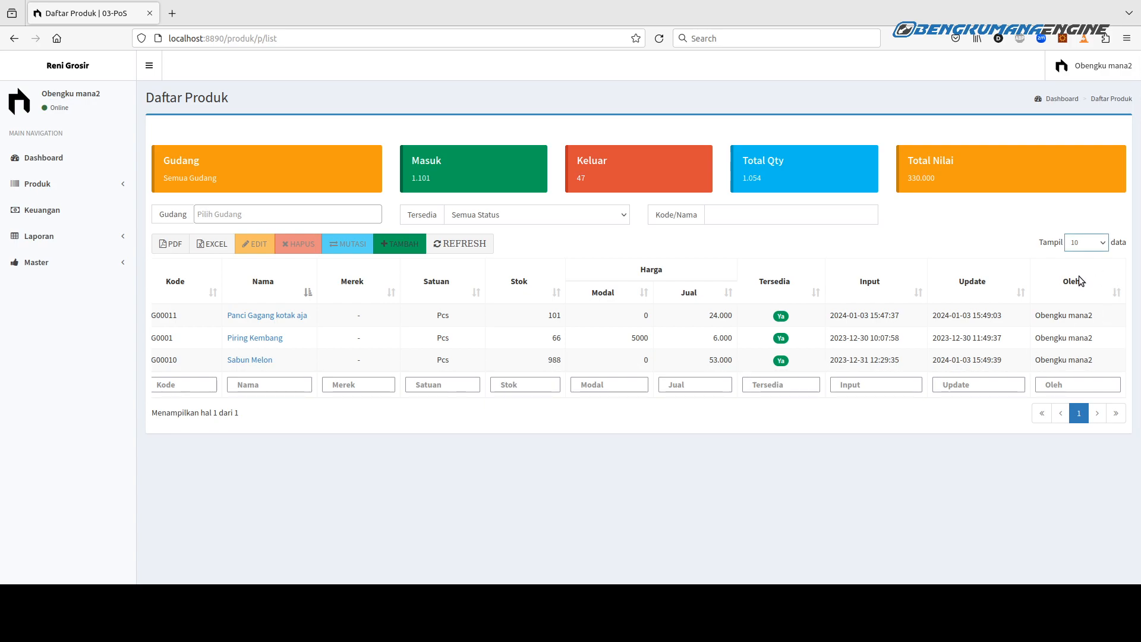
{"action": "key", "text": "Down"}
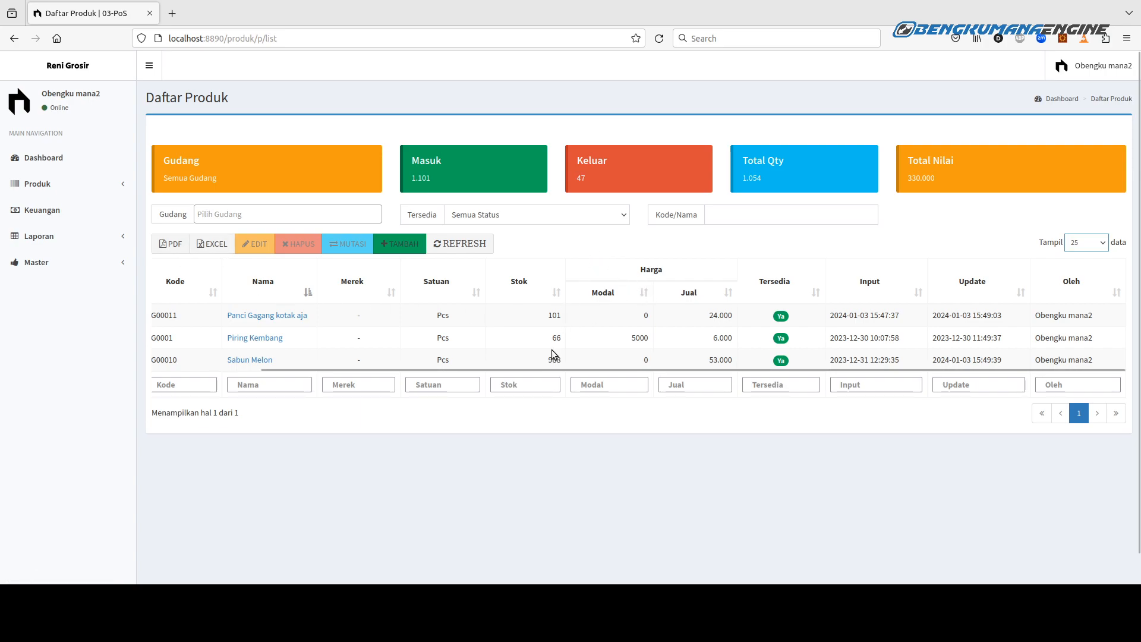
{"action": "left_click", "coordinate": [503, 362]}
{"action": "left_click", "coordinate": [523, 312]}
{"action": "left_click", "coordinate": [512, 339]}
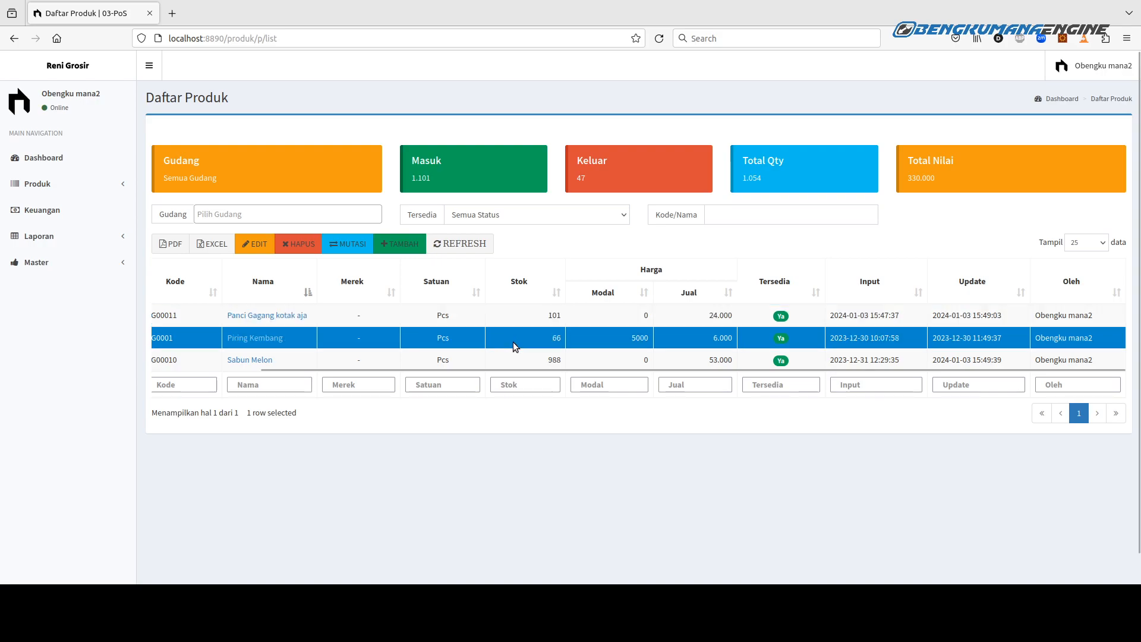
{"action": "left_click", "coordinate": [512, 350]}
{"action": "left_click", "coordinate": [541, 334]}
{"action": "left_click", "coordinate": [545, 317]}
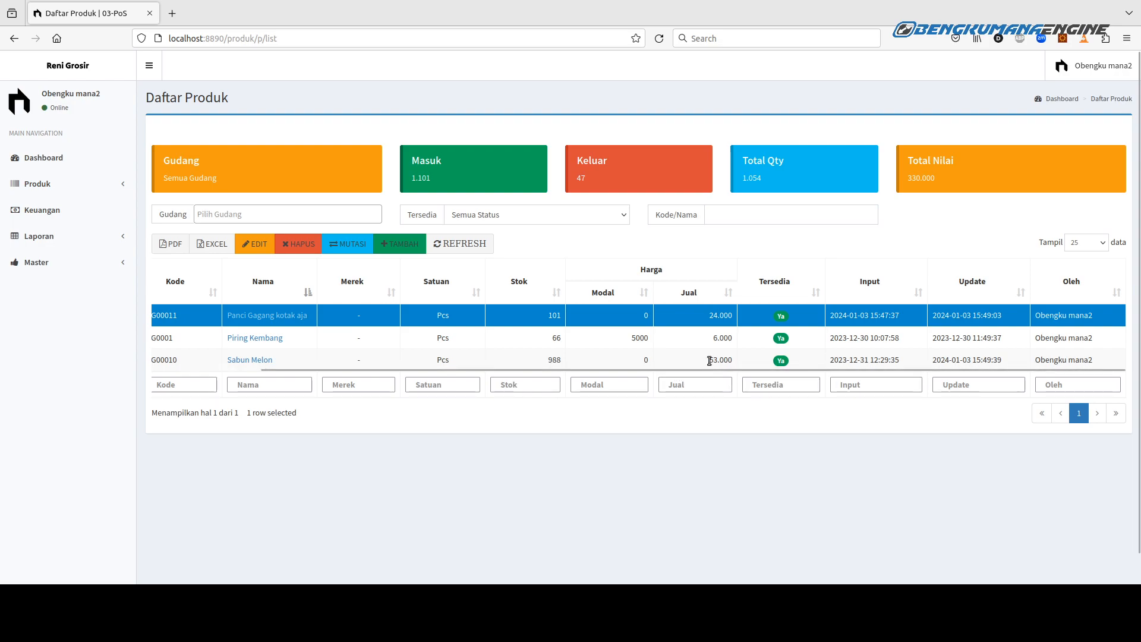
{"action": "left_click_drag", "start_coordinate": [382, 366], "coordinate": [193, 350]}
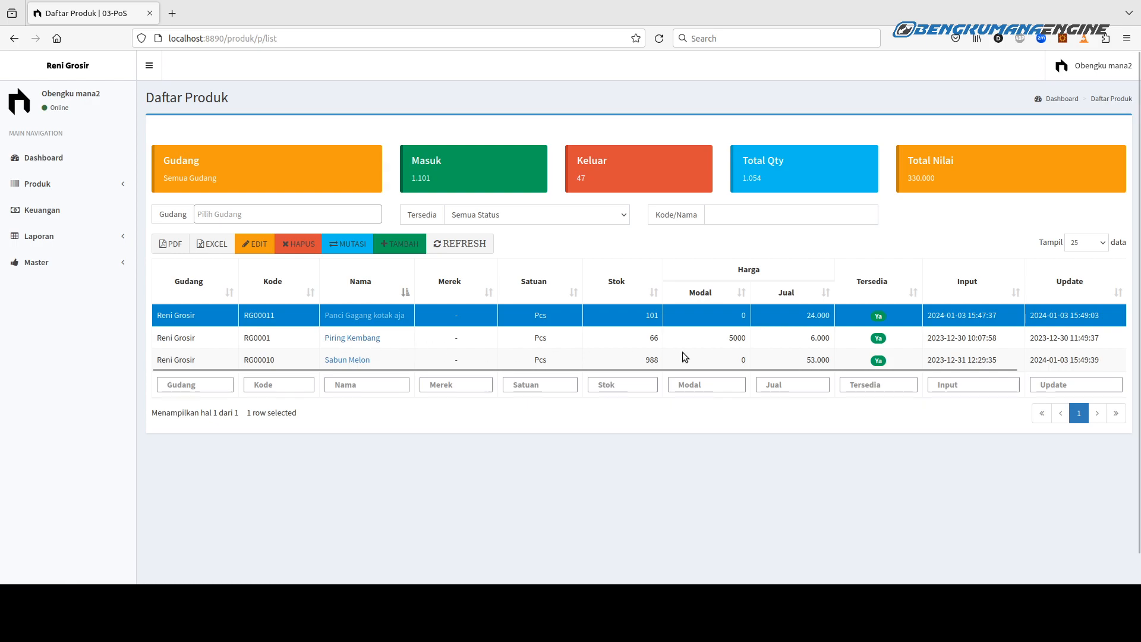